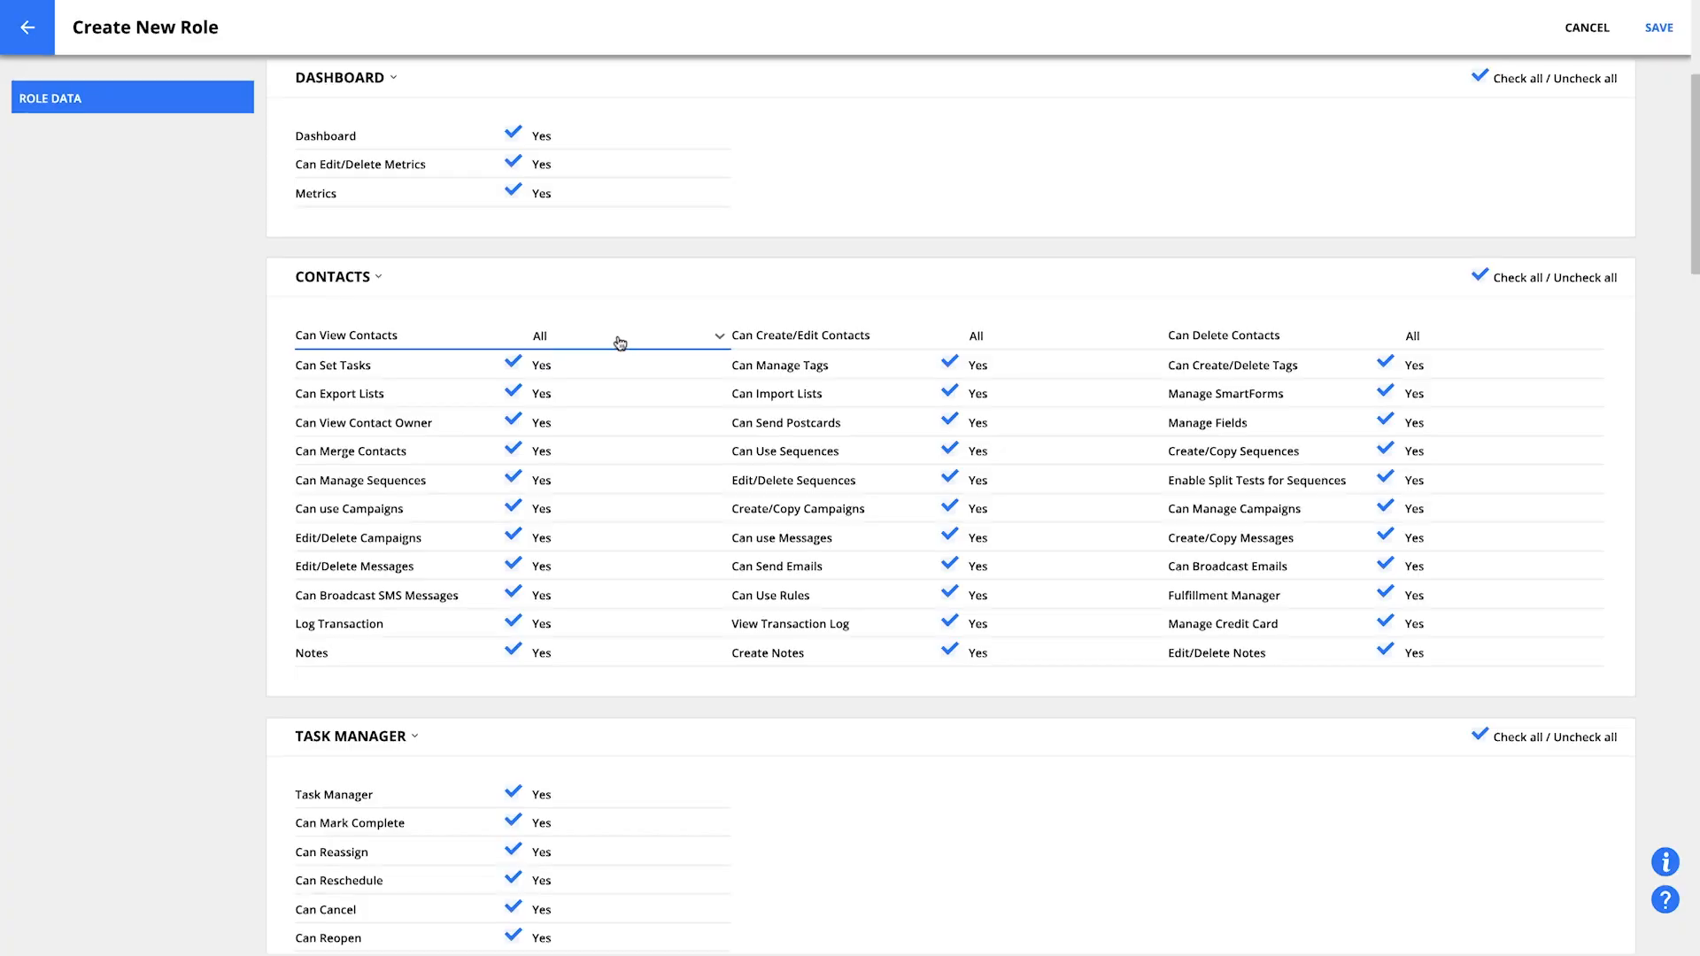
Uncheck the Can Export Lists permission in the Contacts section of the new role
left_click(620, 343)
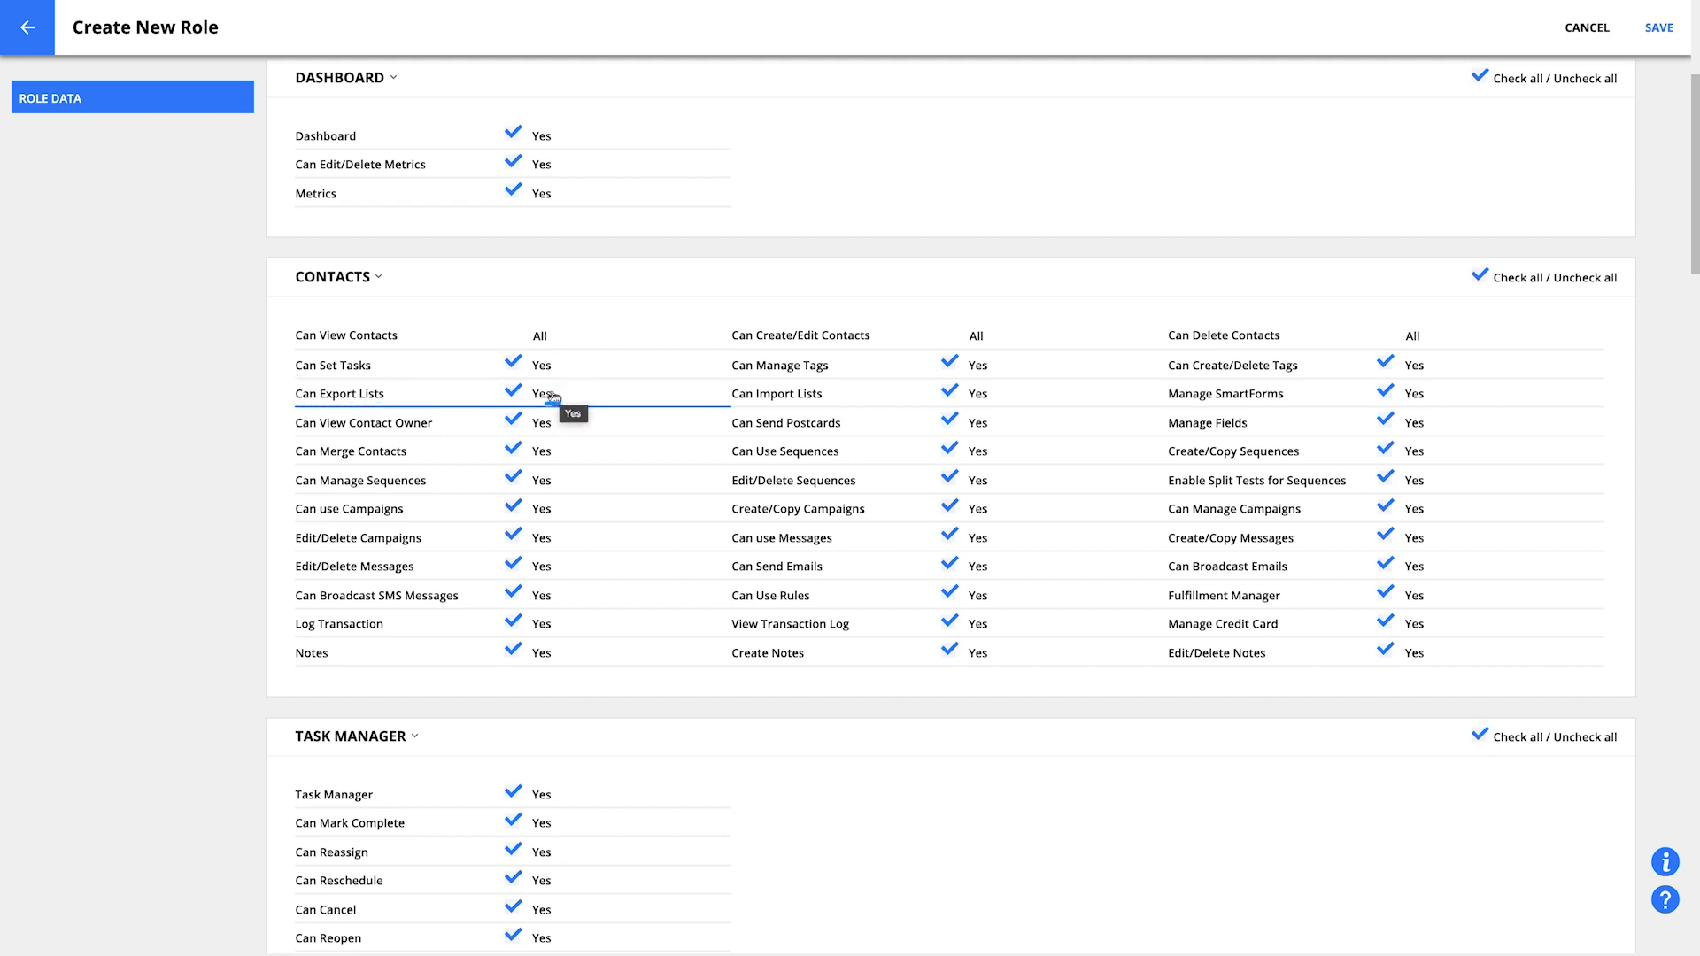
left_click(513, 394)
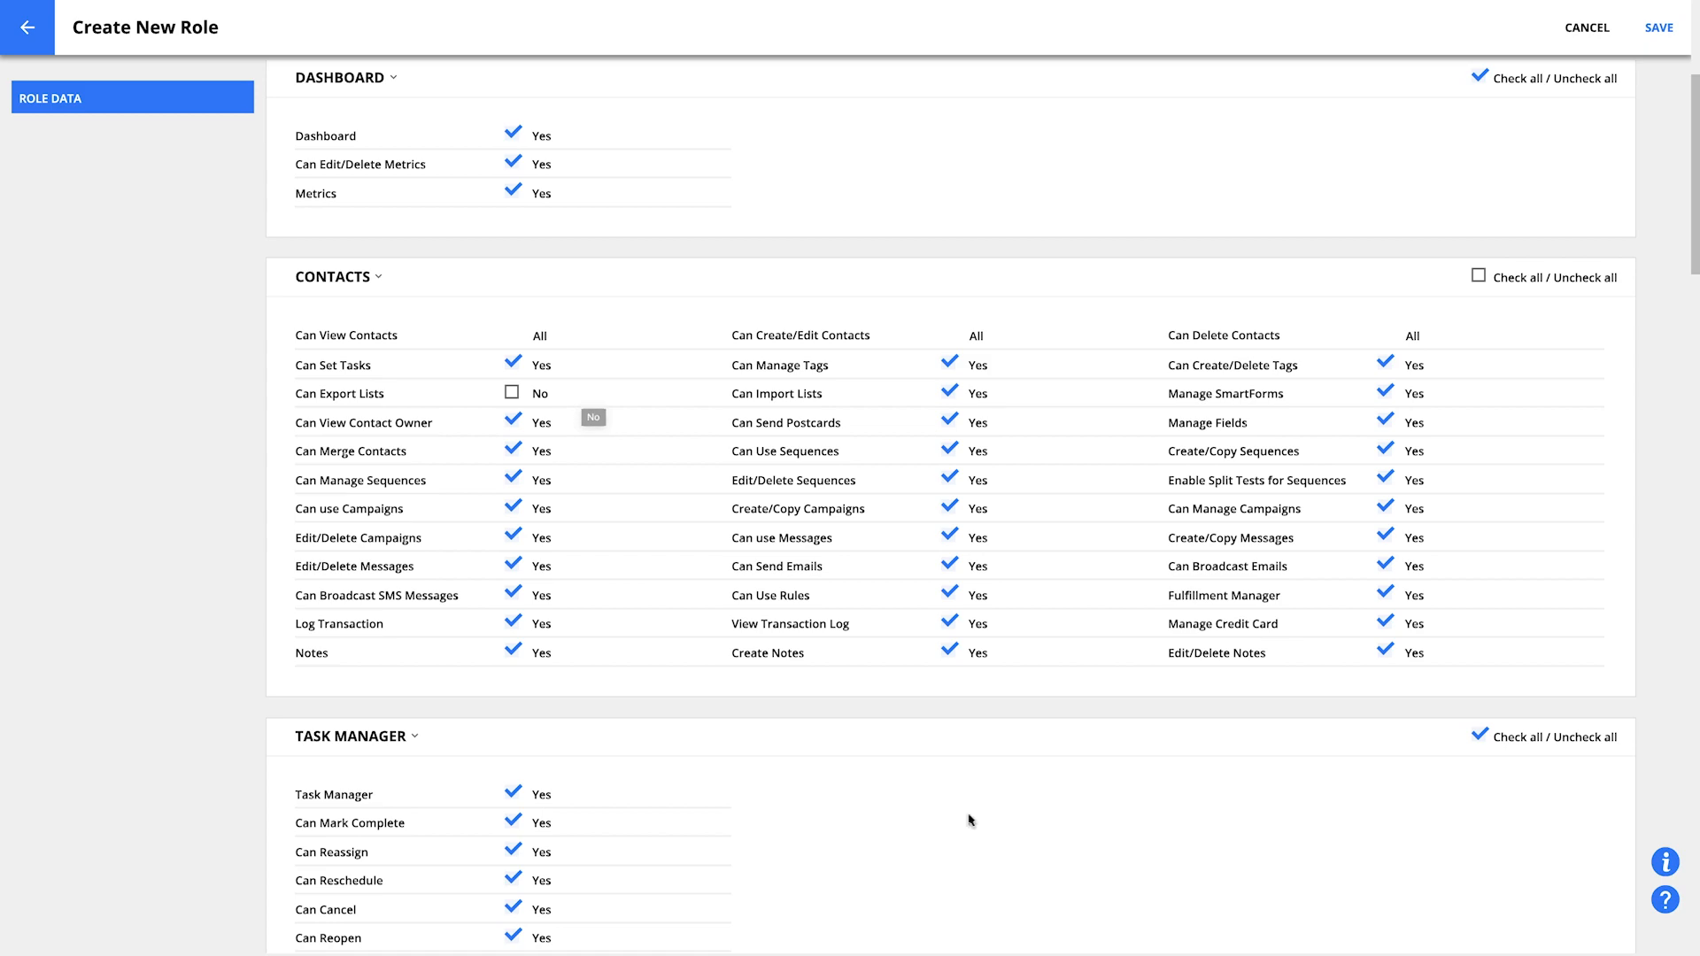
Uncheck the Can Cancel permission in the Task Manager section
scroll(960, 863, "down", 4)
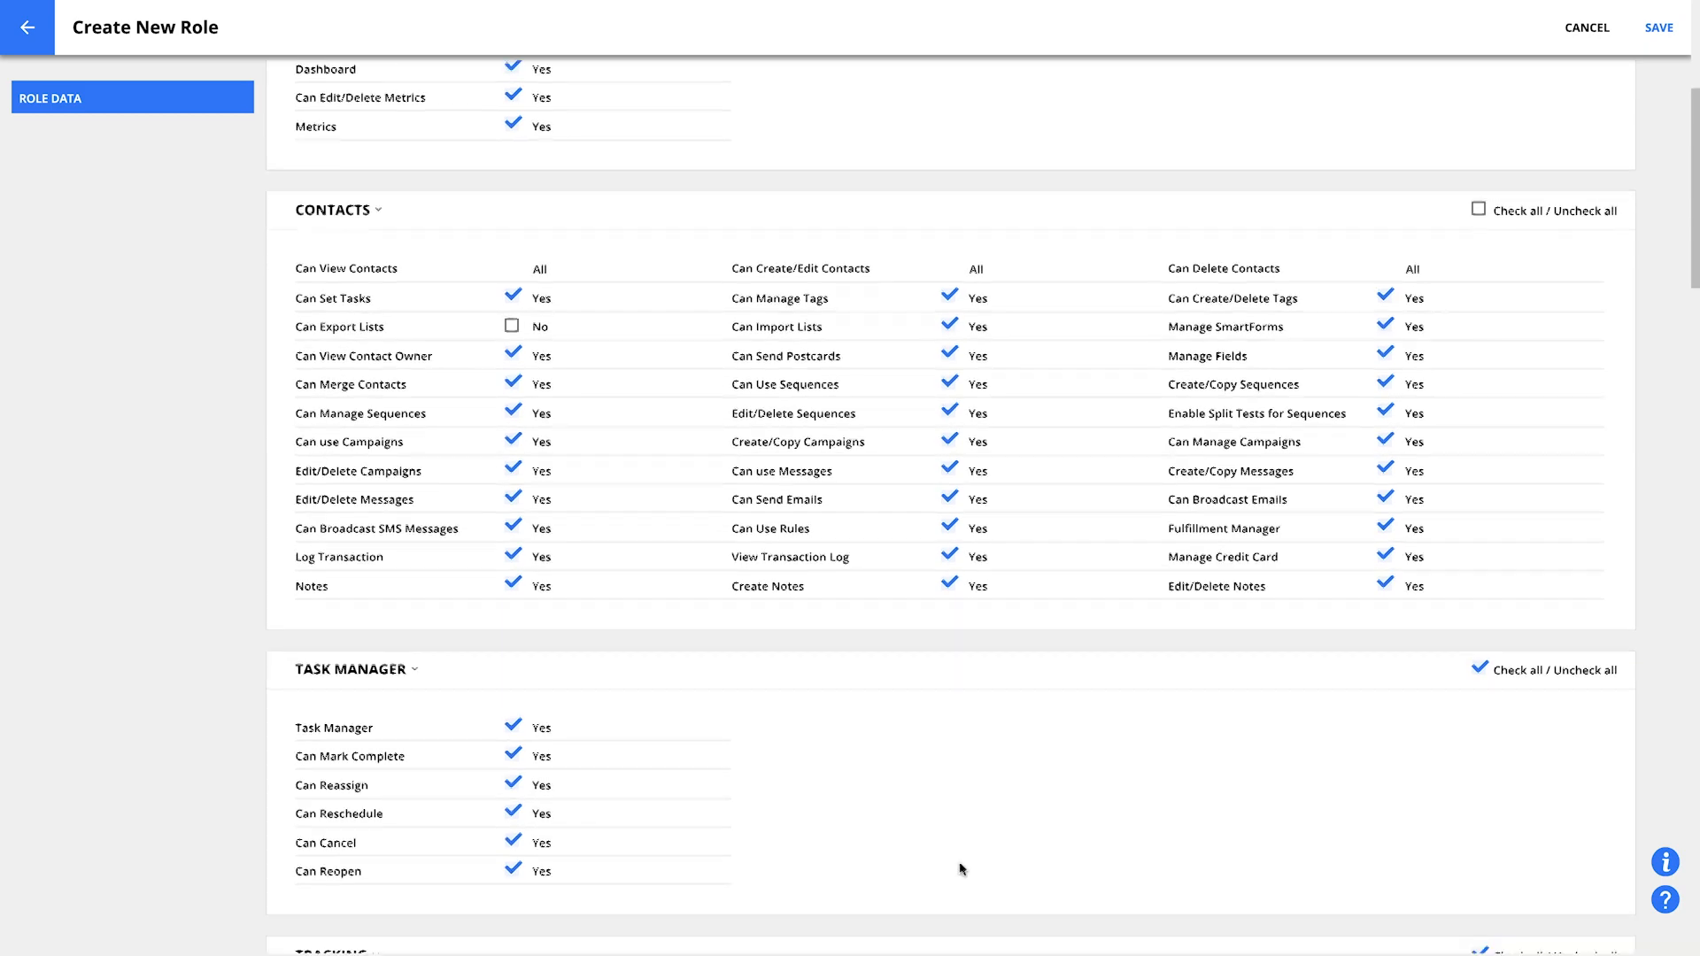
scroll(968, 853, "down", 1)
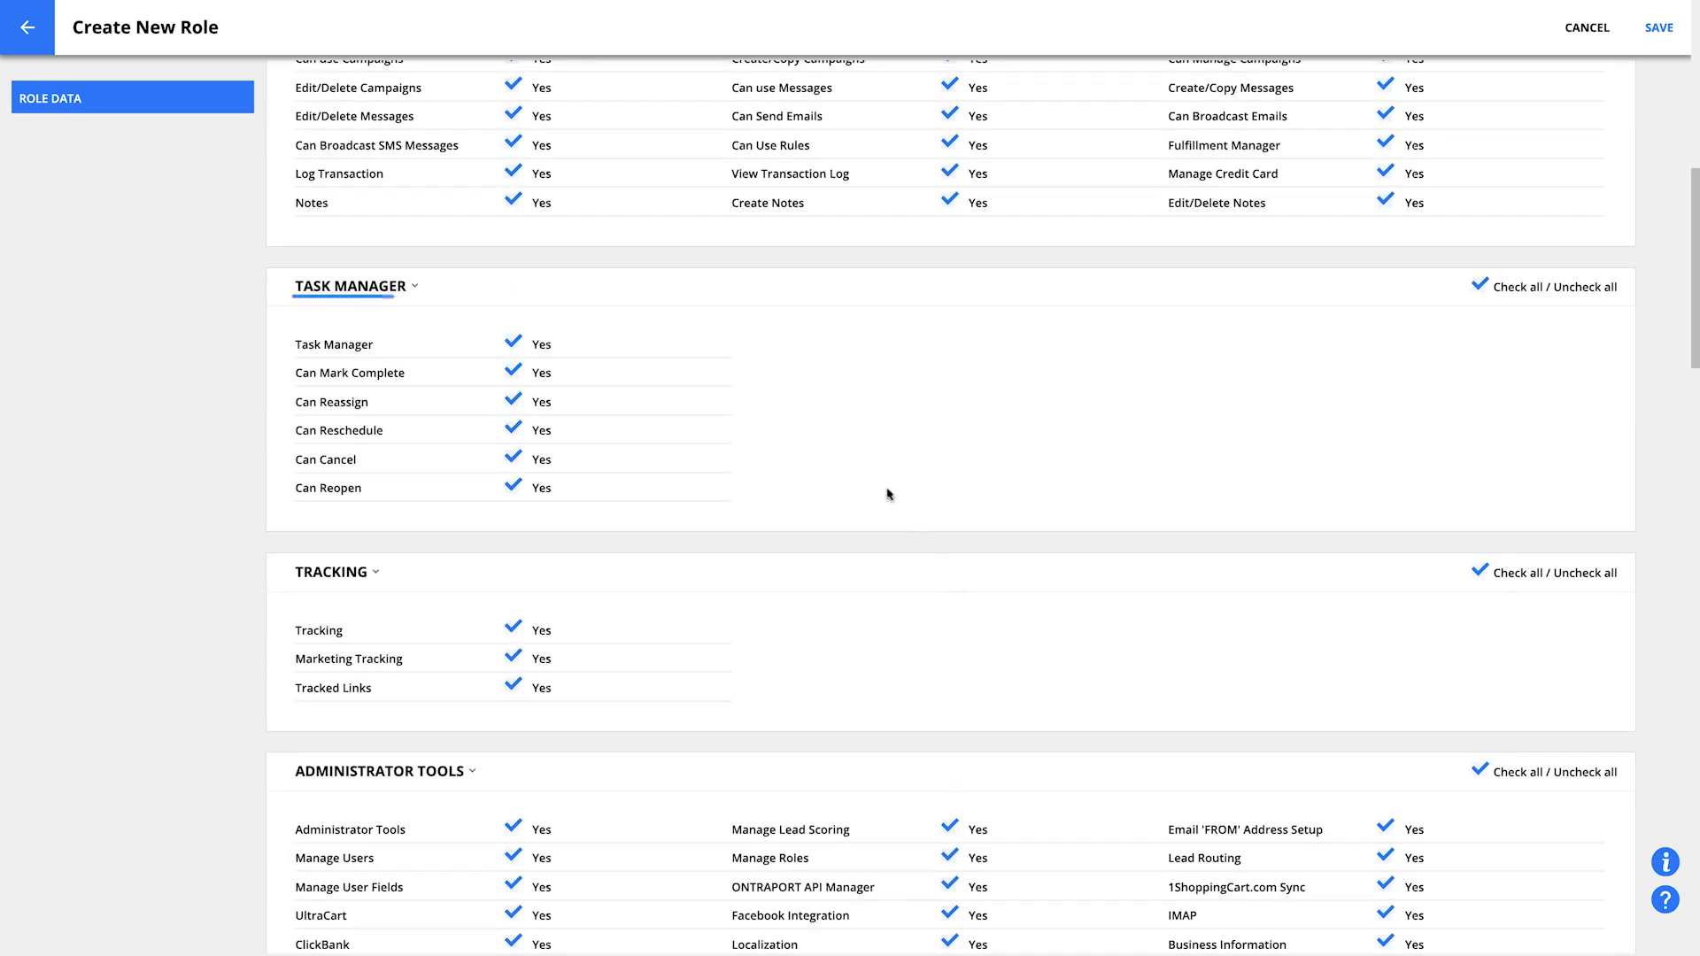
left_click(511, 458)
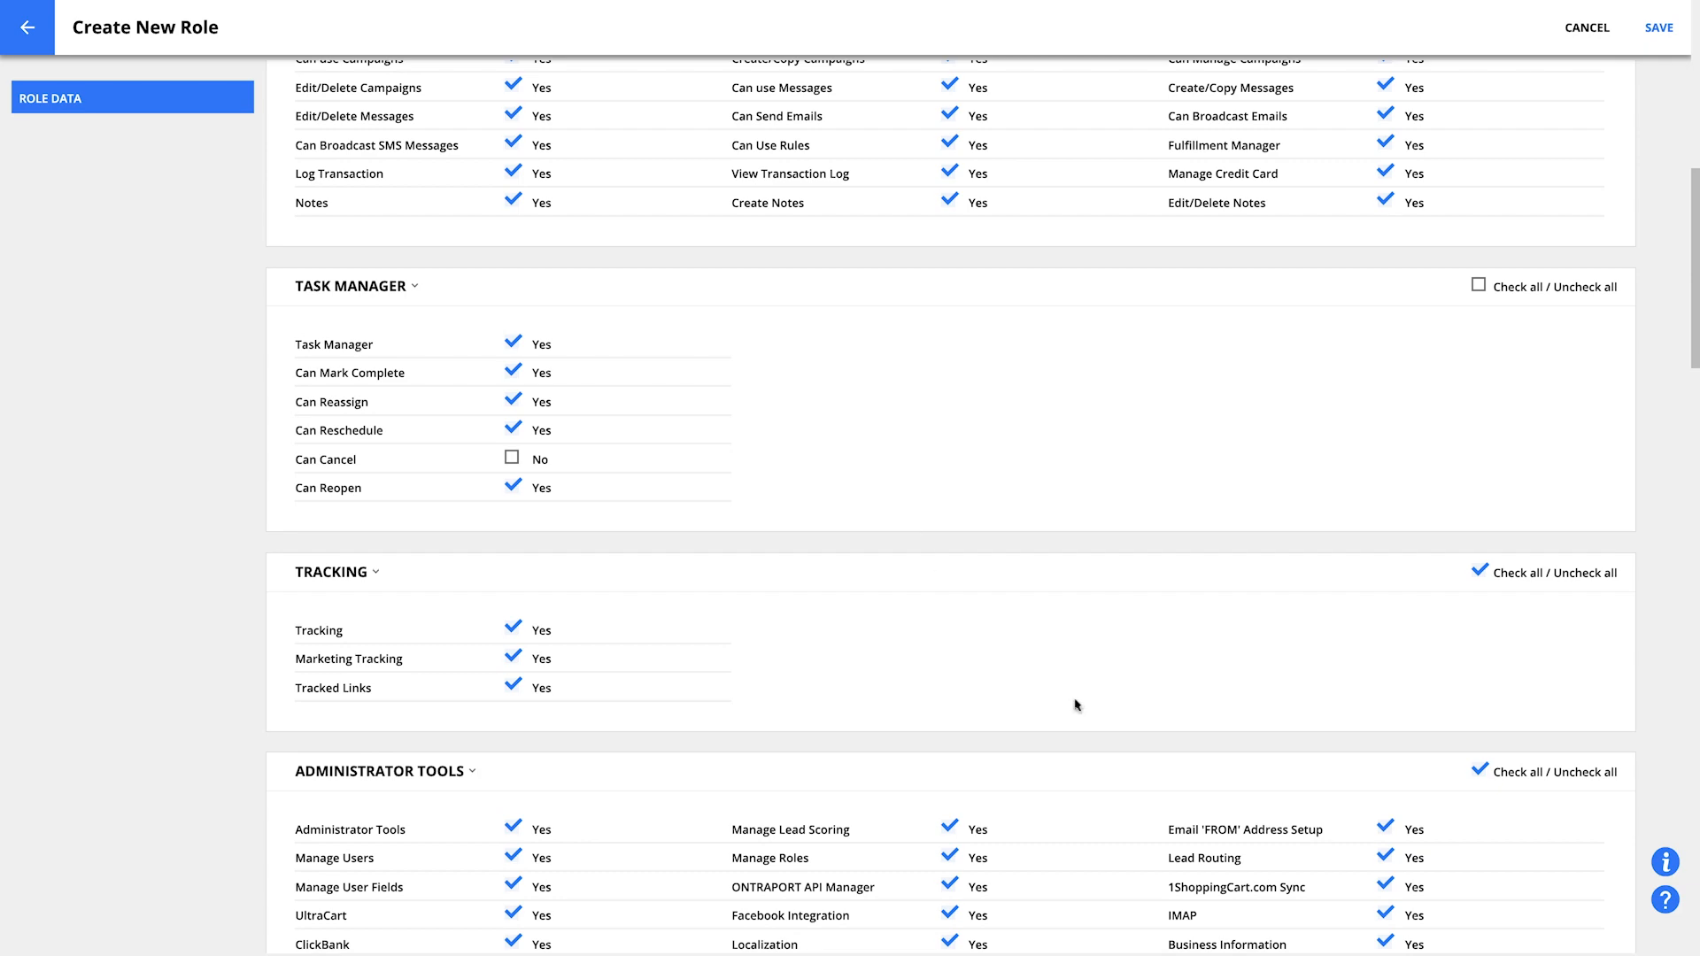
Uncheck all Administrator Tools permissions and save the new role
scroll(1076, 704, "down", 5)
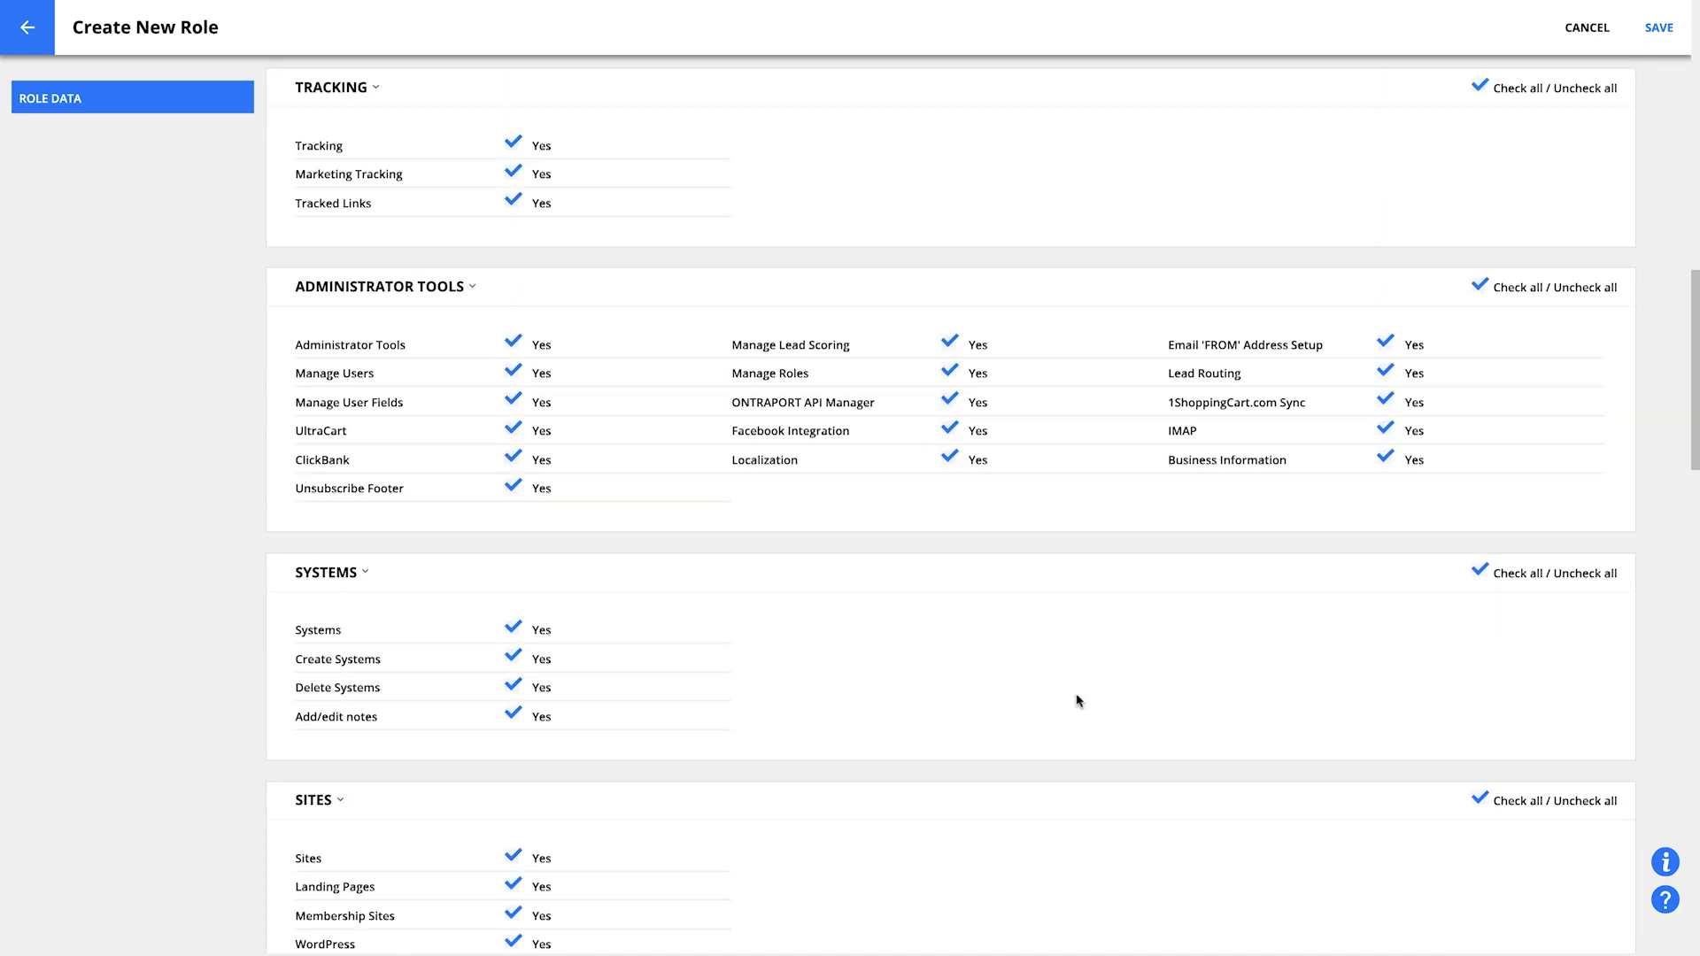
left_click(1481, 280)
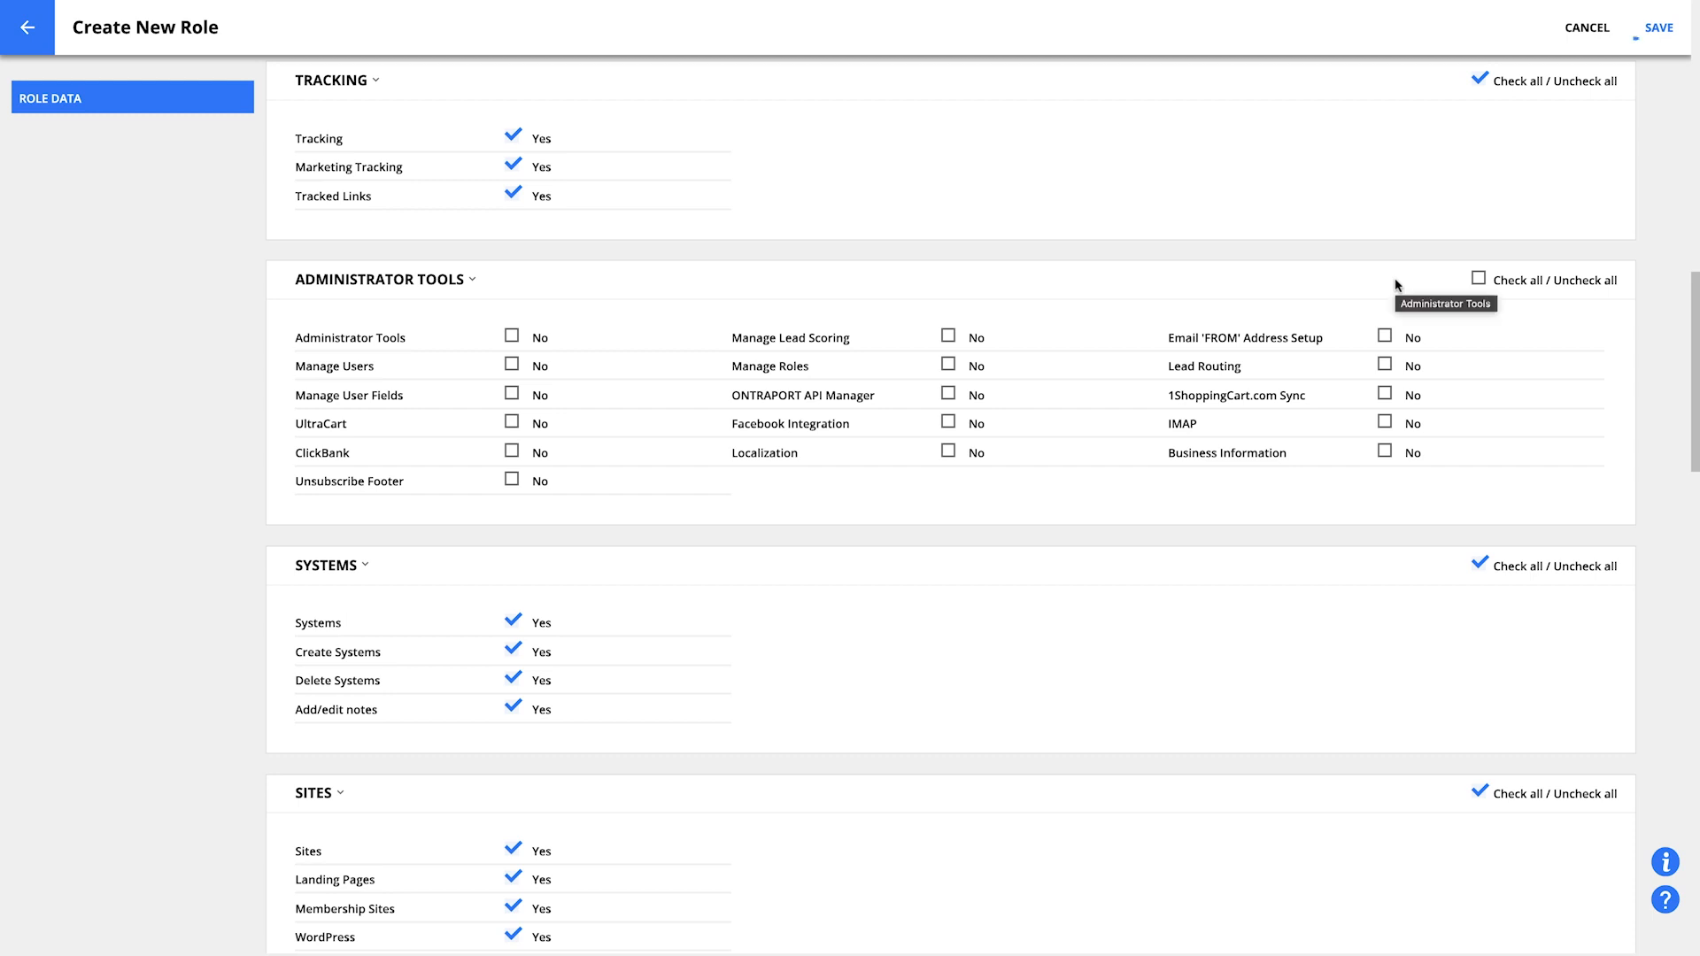
left_click(1668, 29)
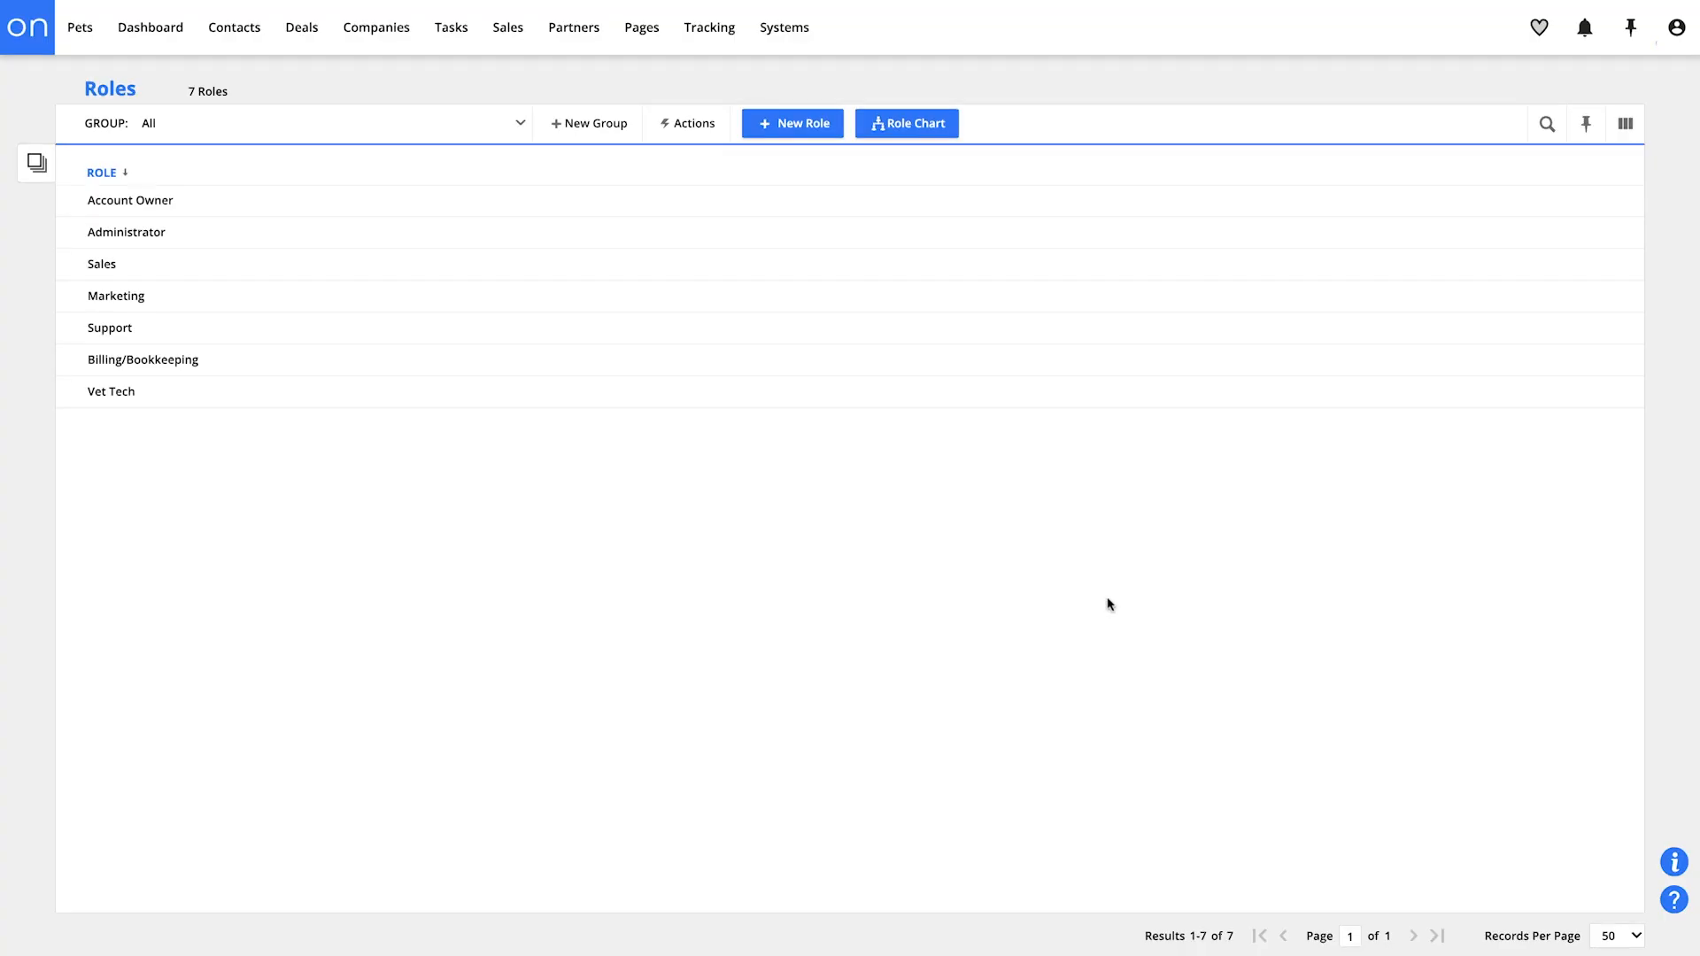
Start a new user from Manage Users and enter the user's first name, last name and e-mail address
left_click(1676, 33)
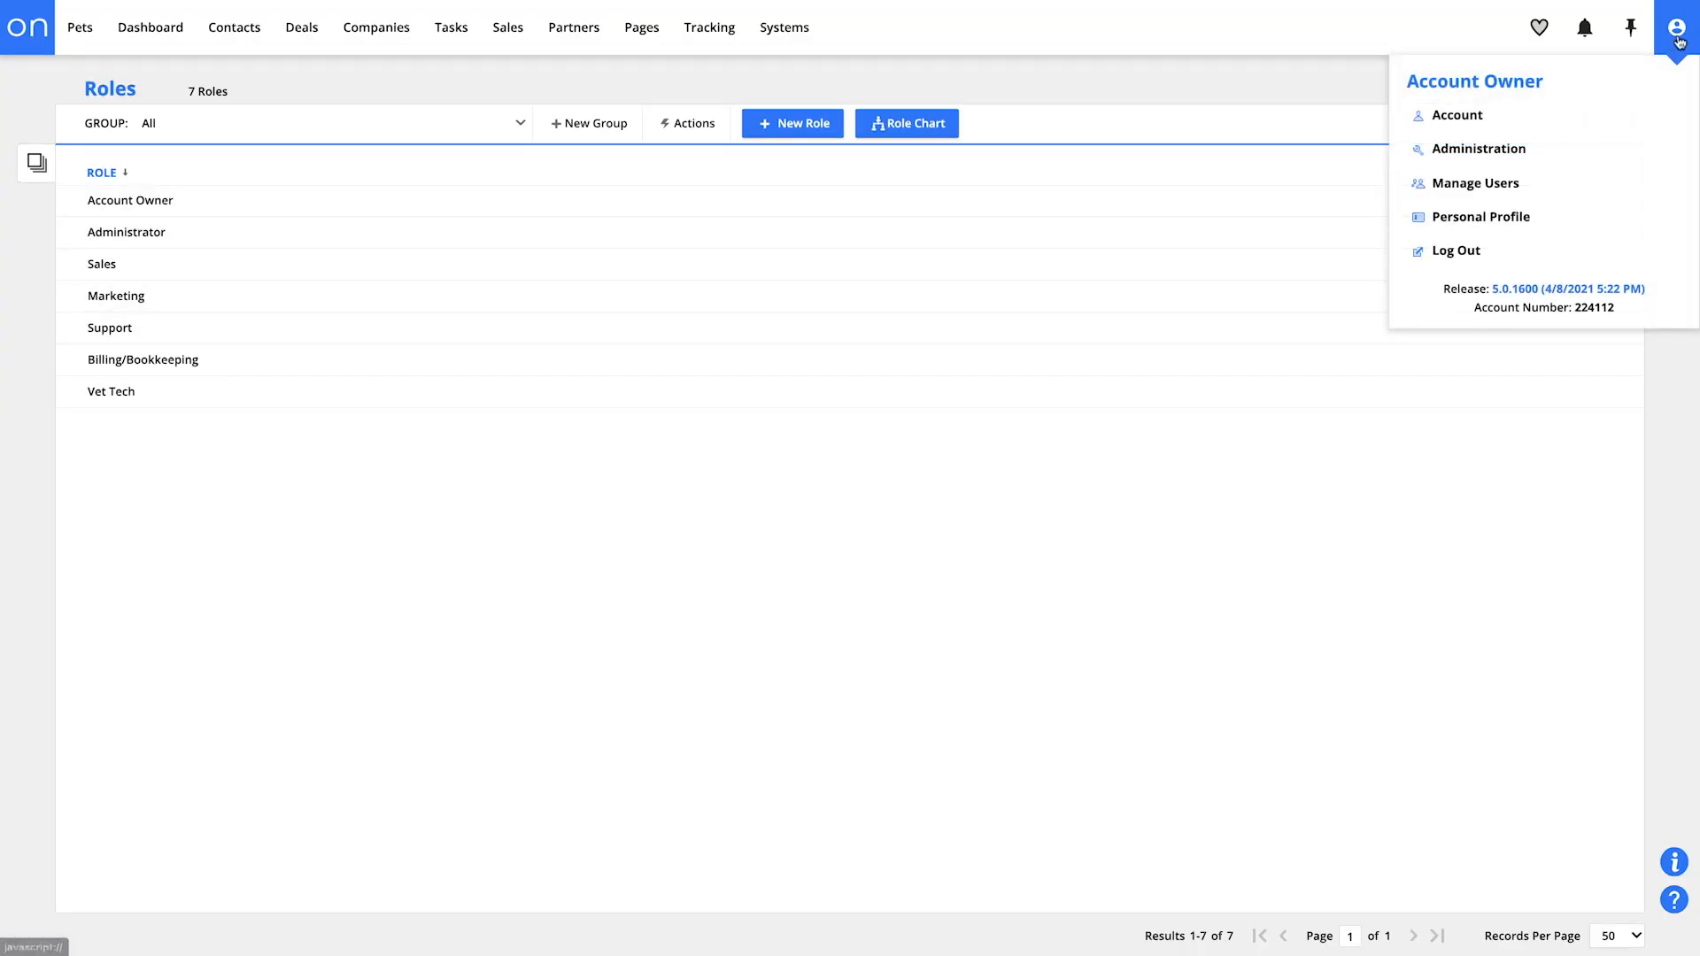
left_click(1541, 193)
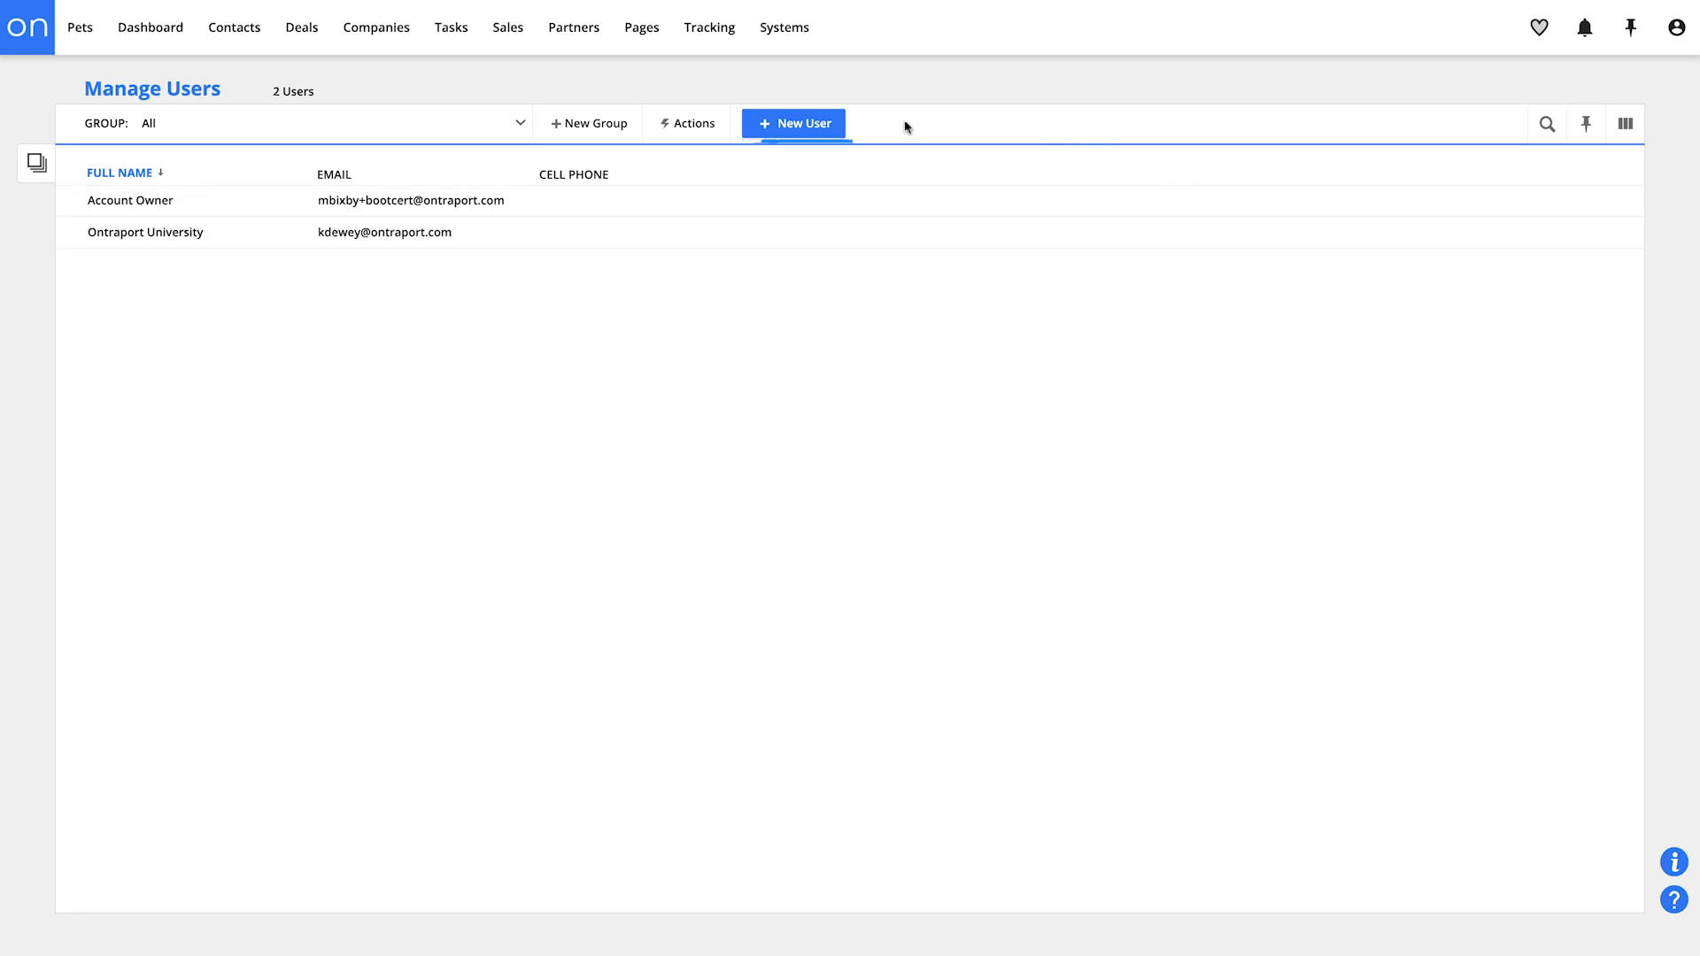
left_click(816, 128)
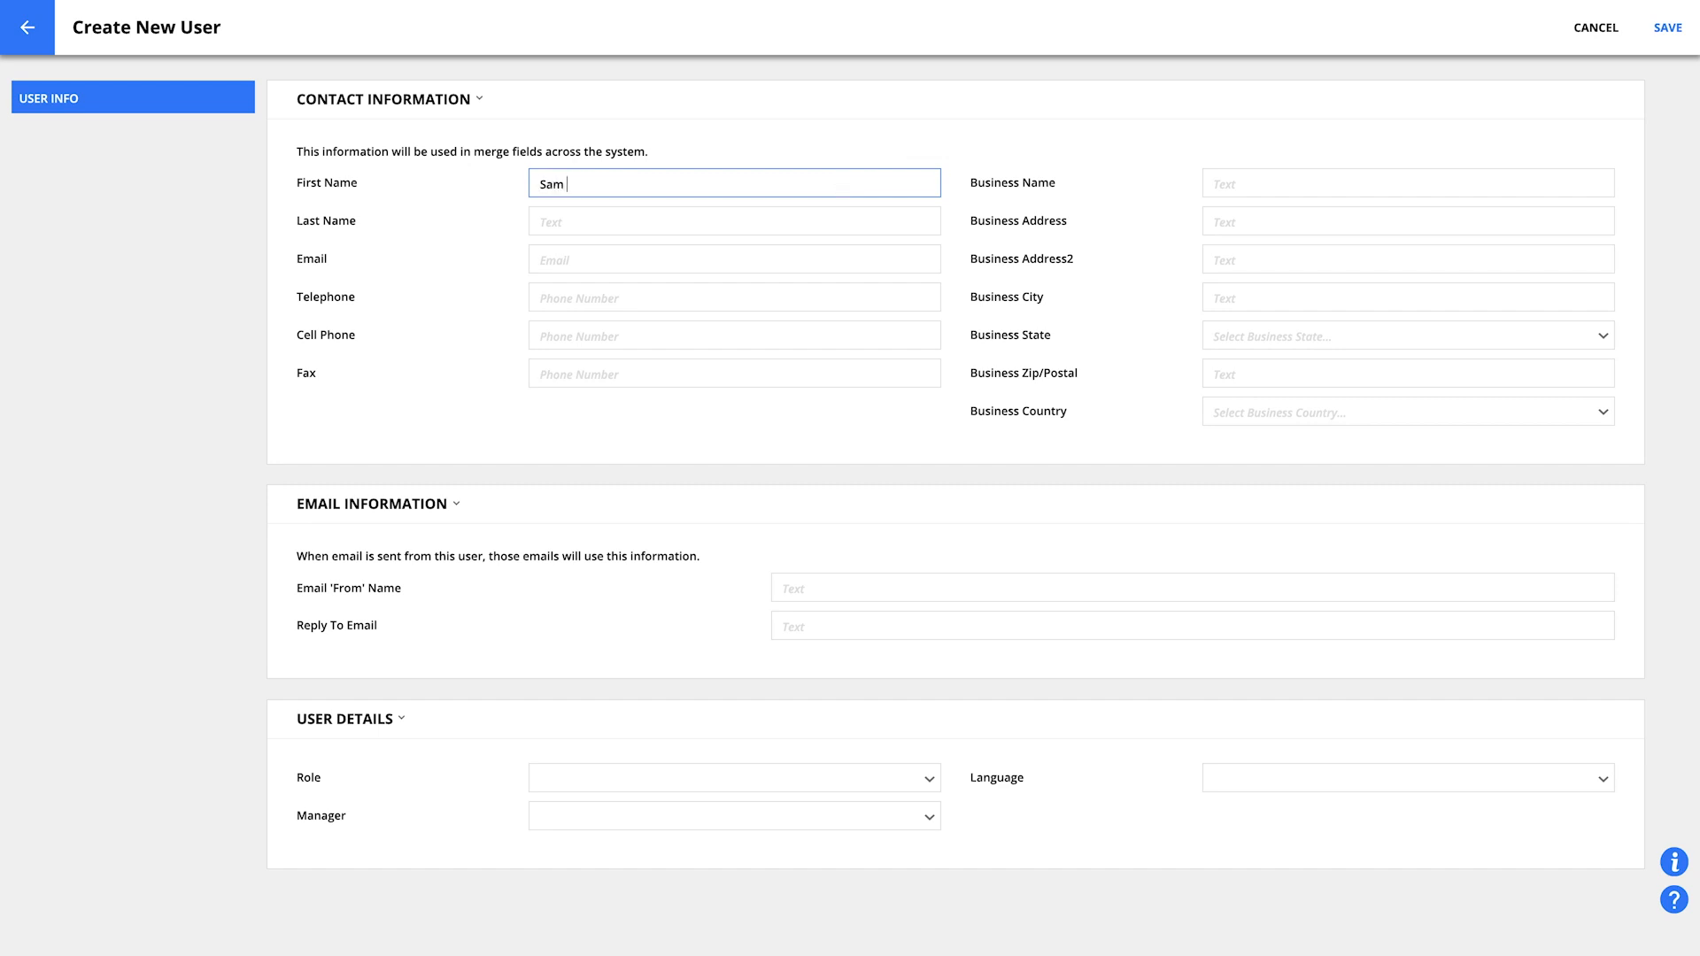
key("Tab")
type("S")
key("Tab")
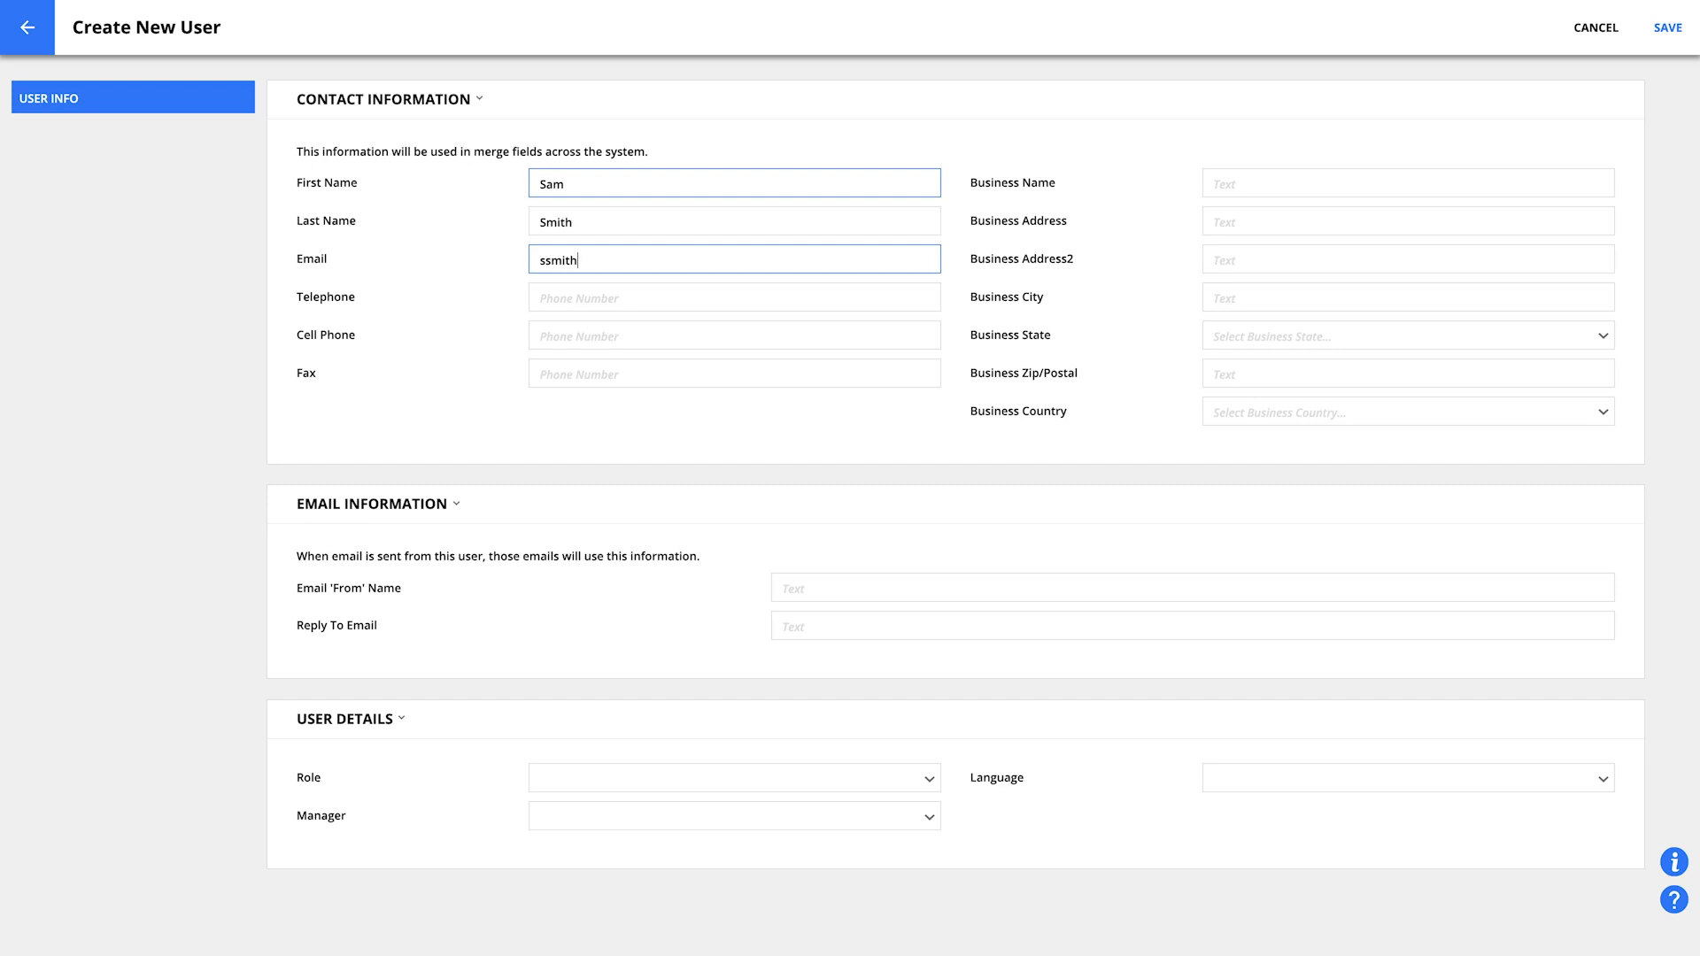
type("ssmith@example.com")
Fill in the user's email 'From' name and reply-to e-mail address
left_click(854, 588)
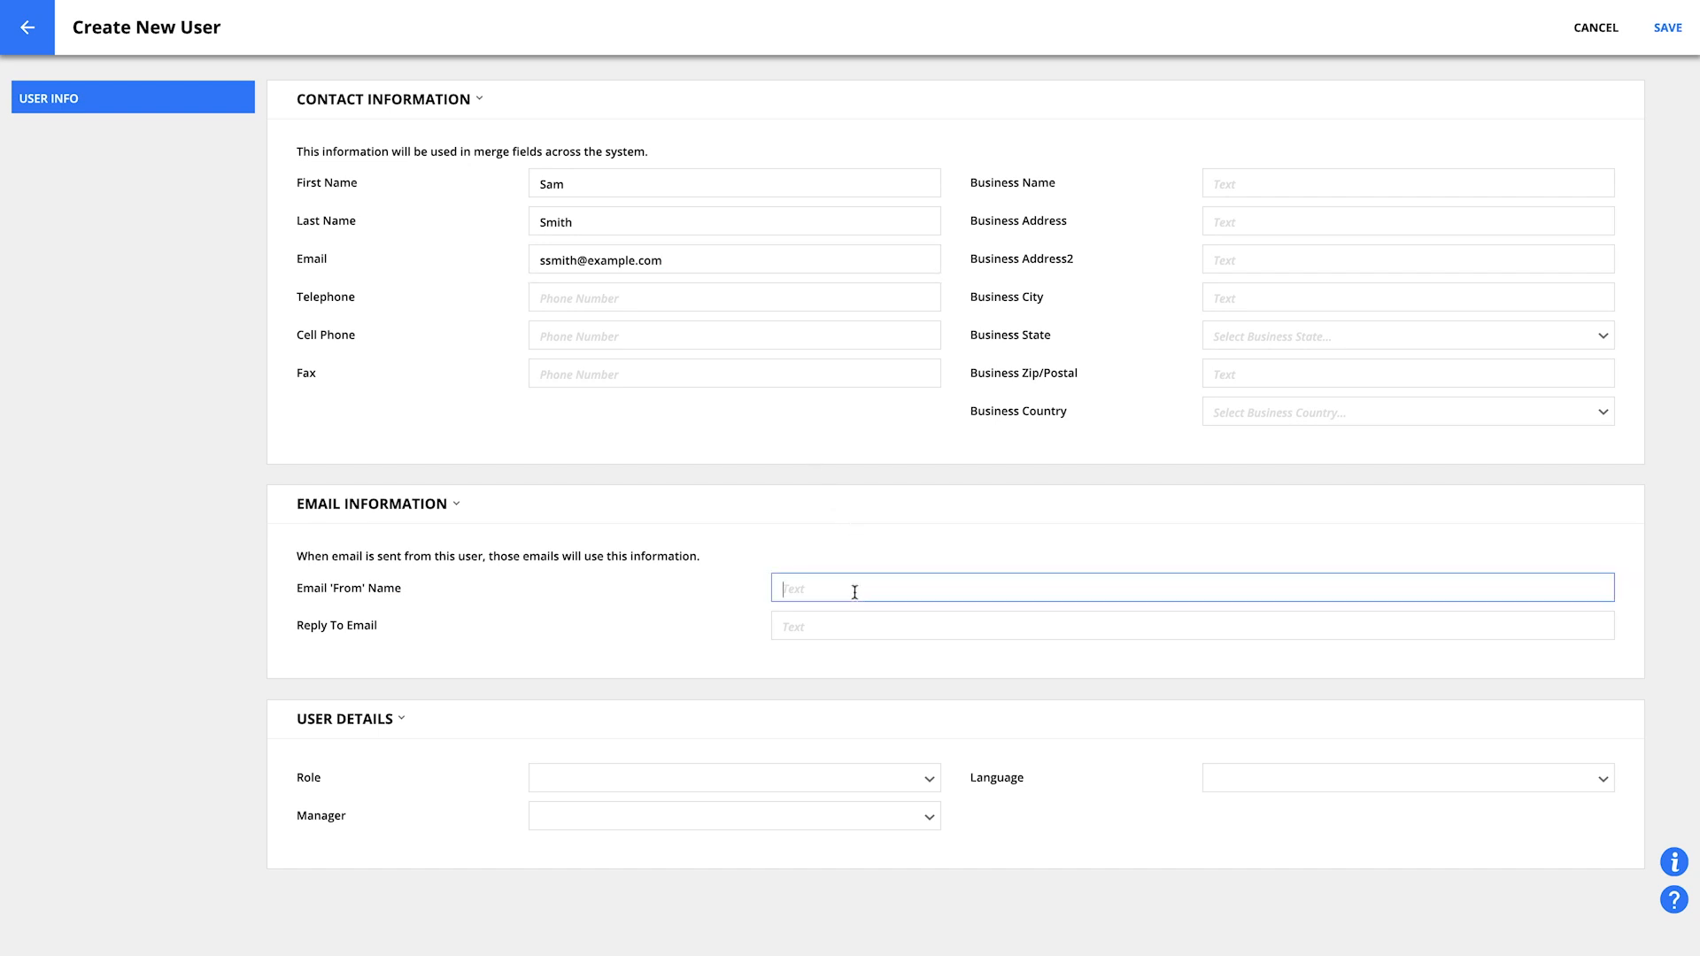
type("Sam Smith")
left_click(858, 626)
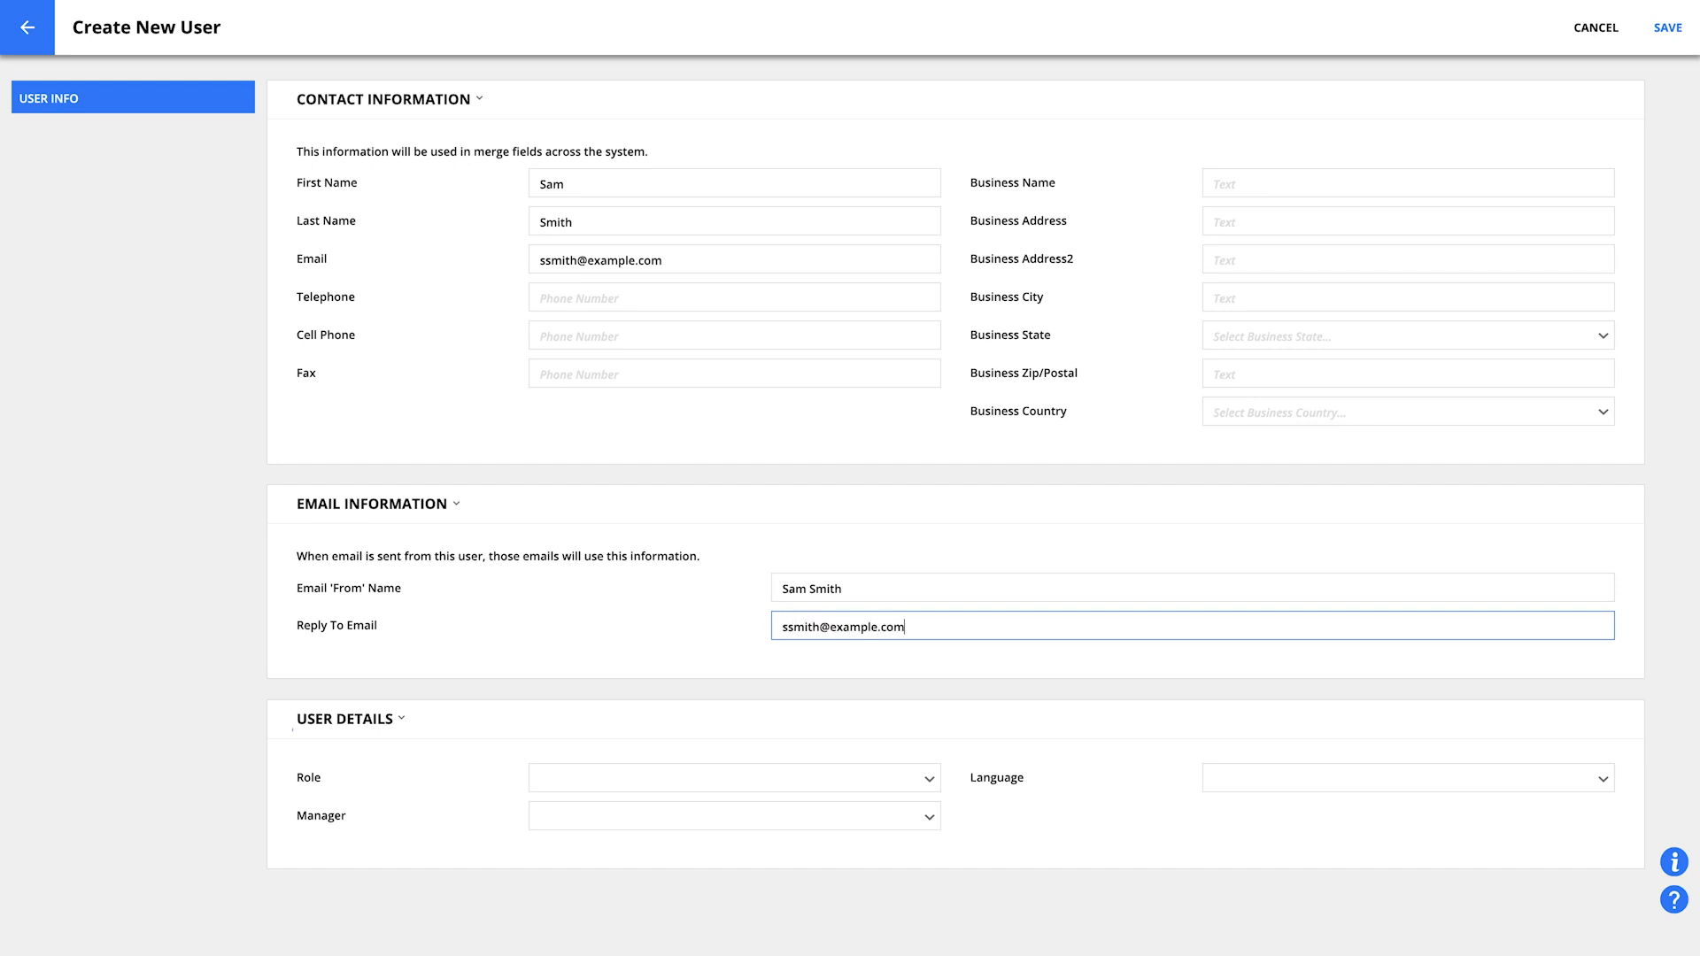
Set the user's role to Vet Tech and manager to Me, then save the user
left_click(810, 781)
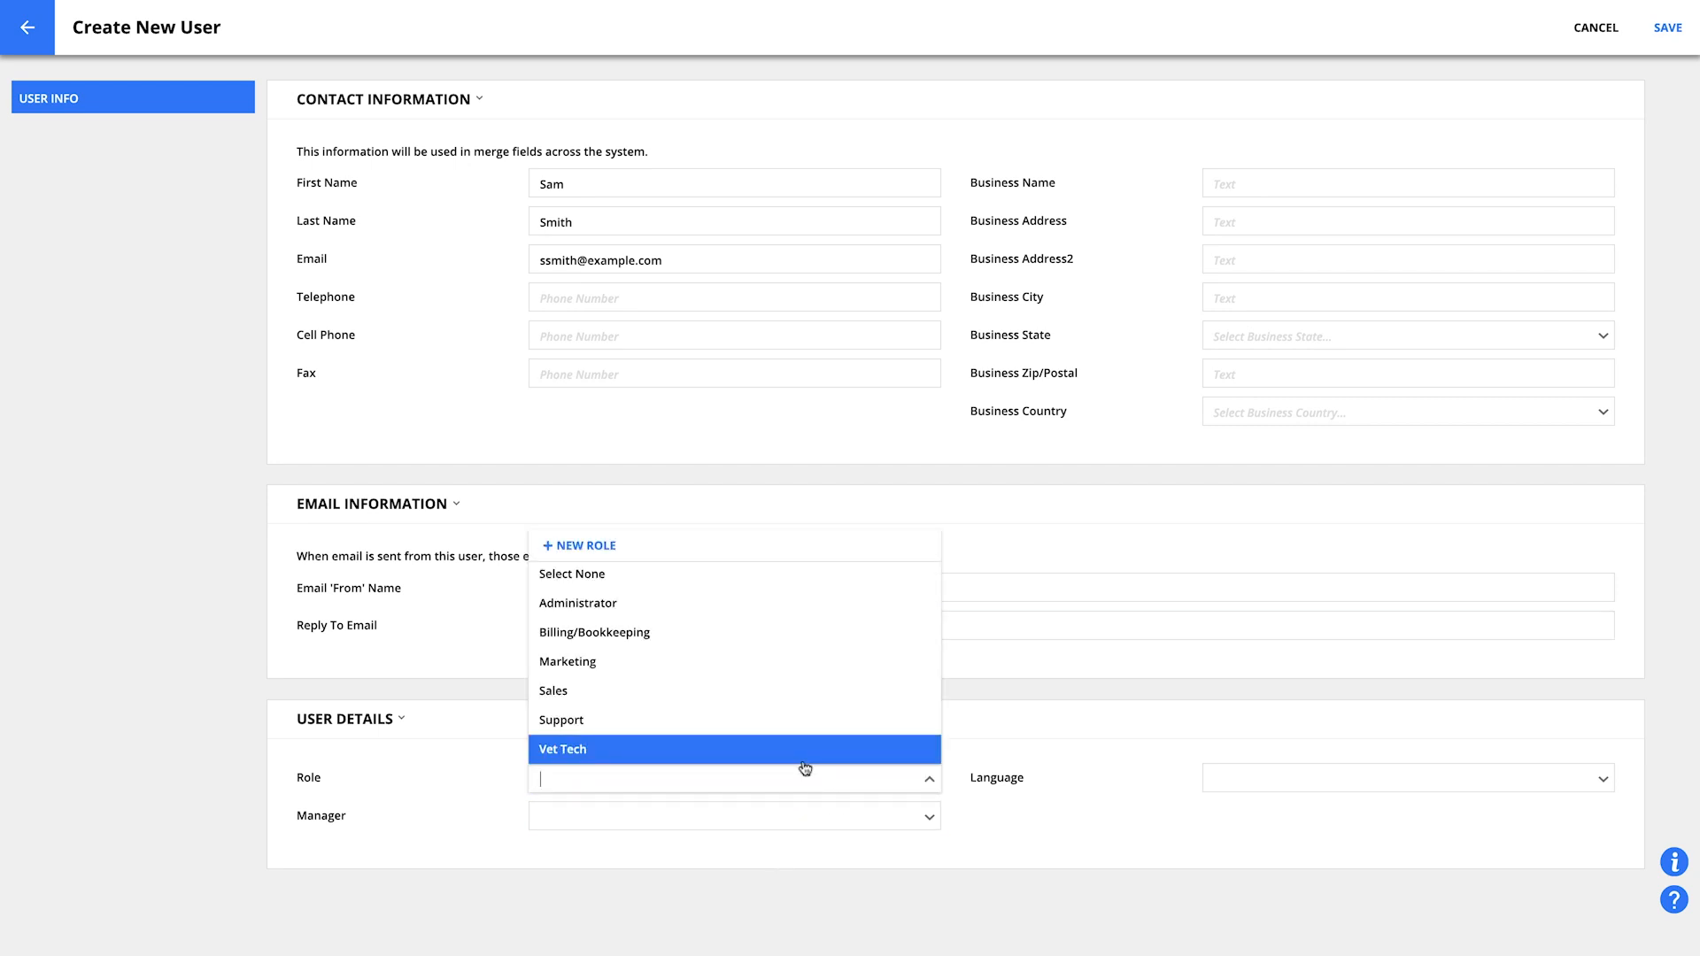
left_click(803, 760)
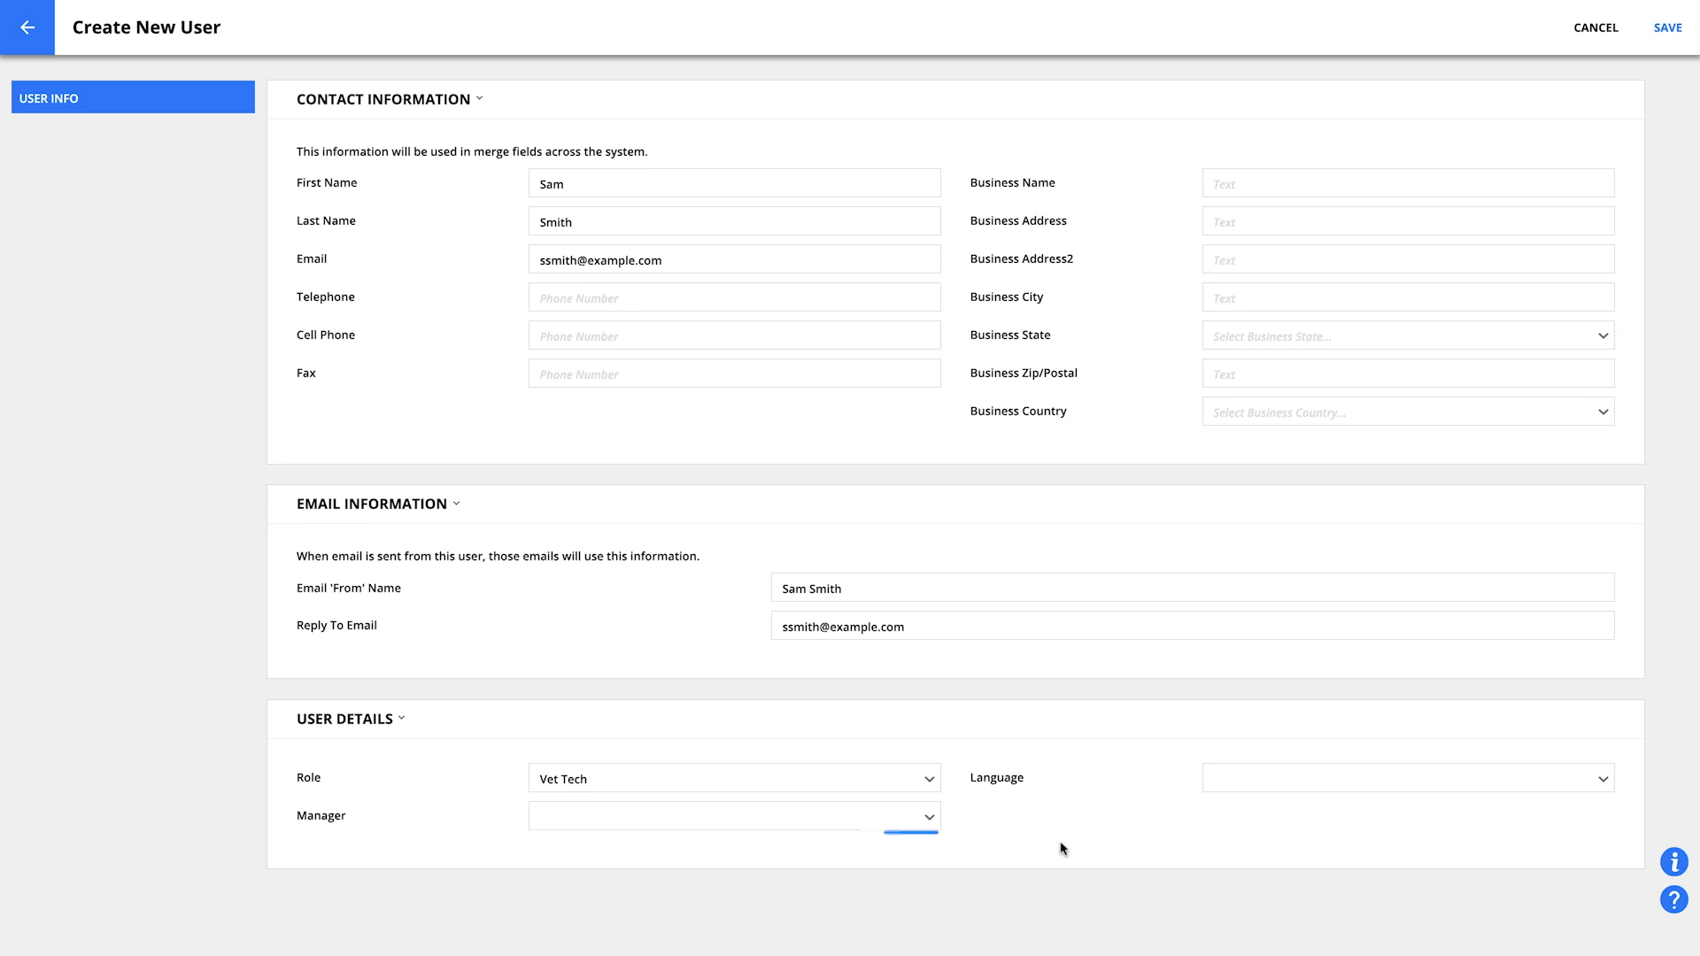
left_click(915, 829)
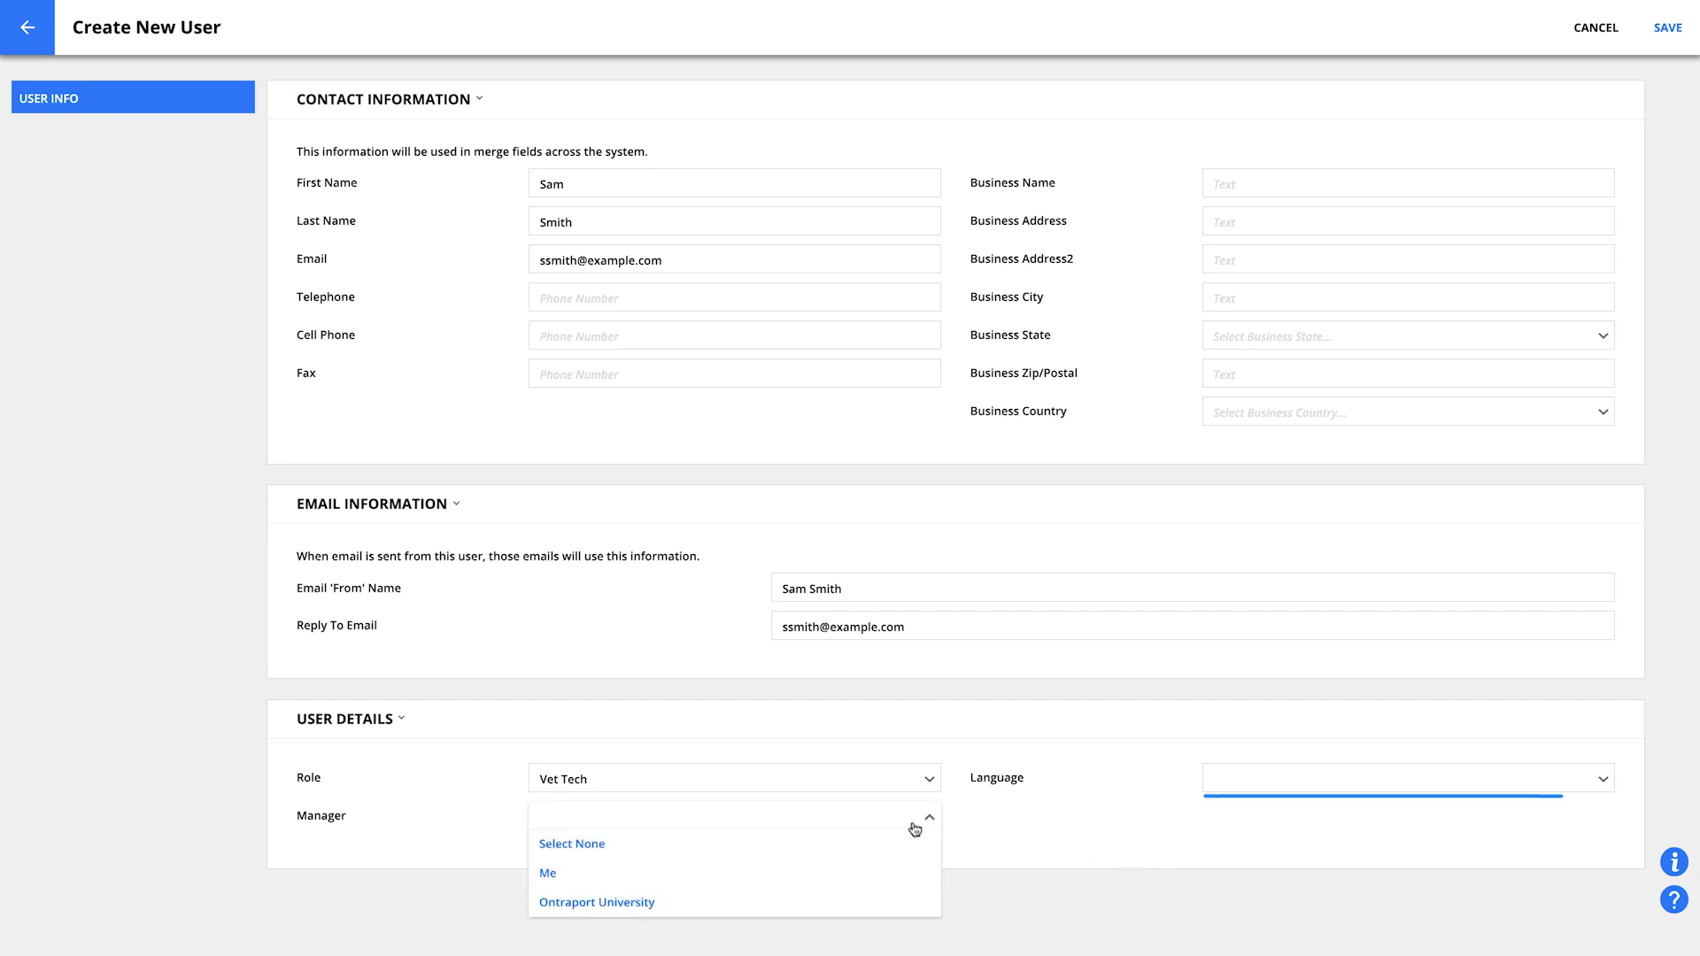
left_click(785, 872)
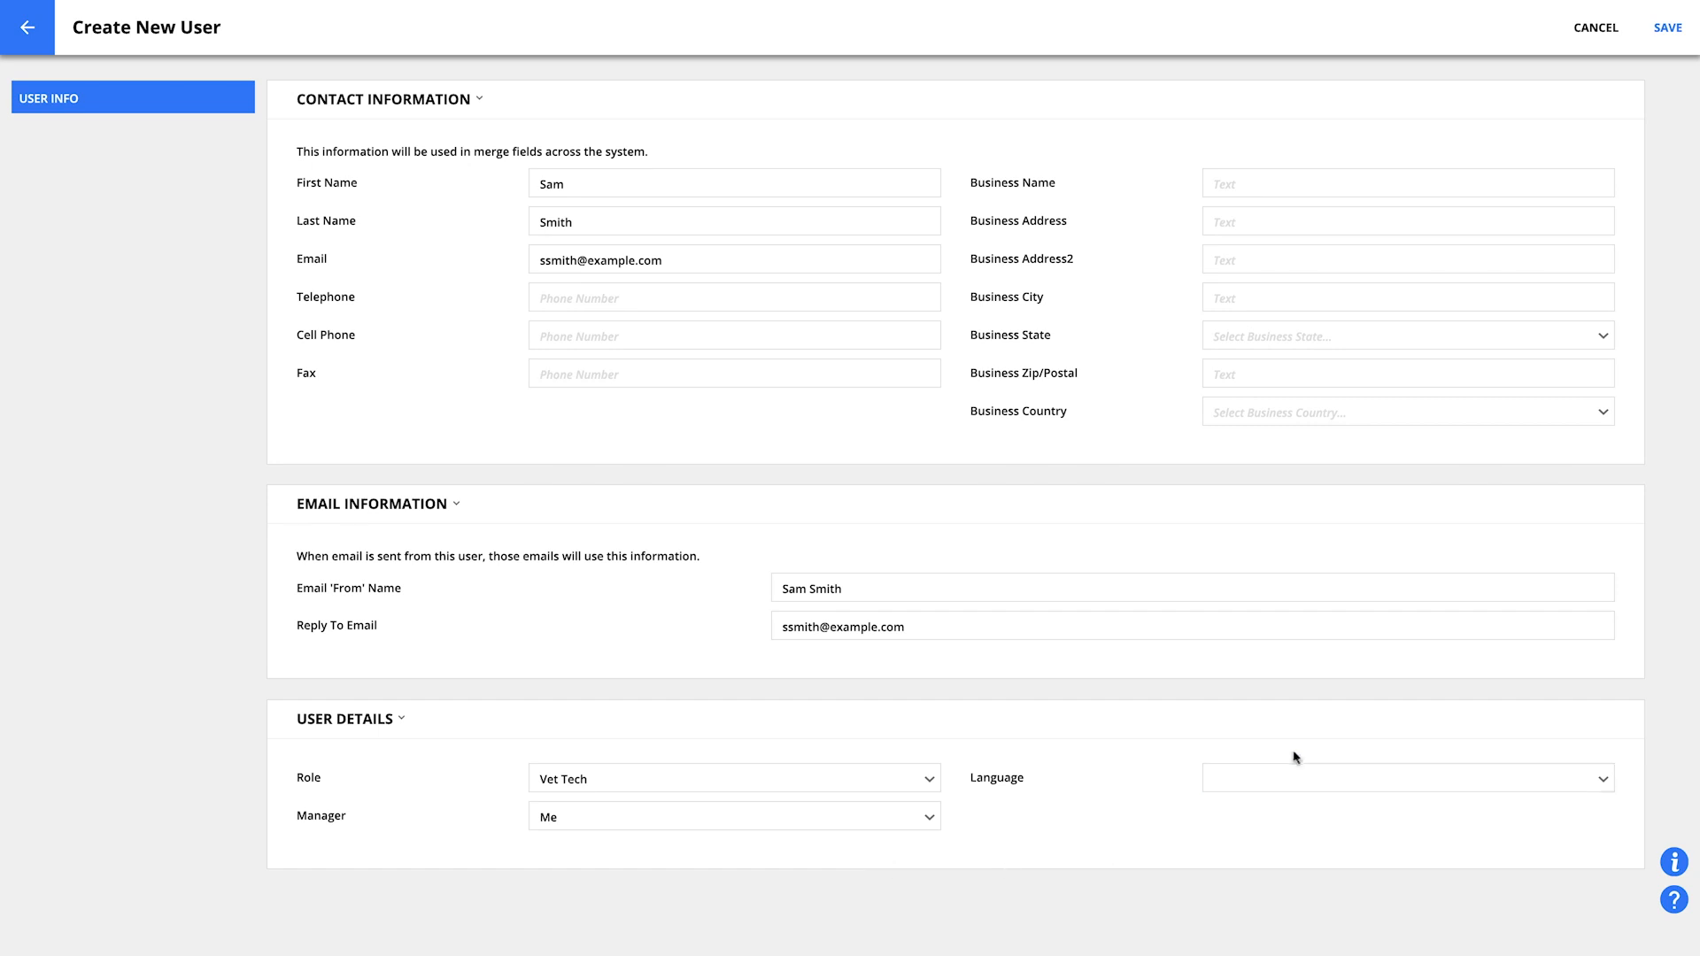
left_click(1294, 781)
left_click(1279, 486)
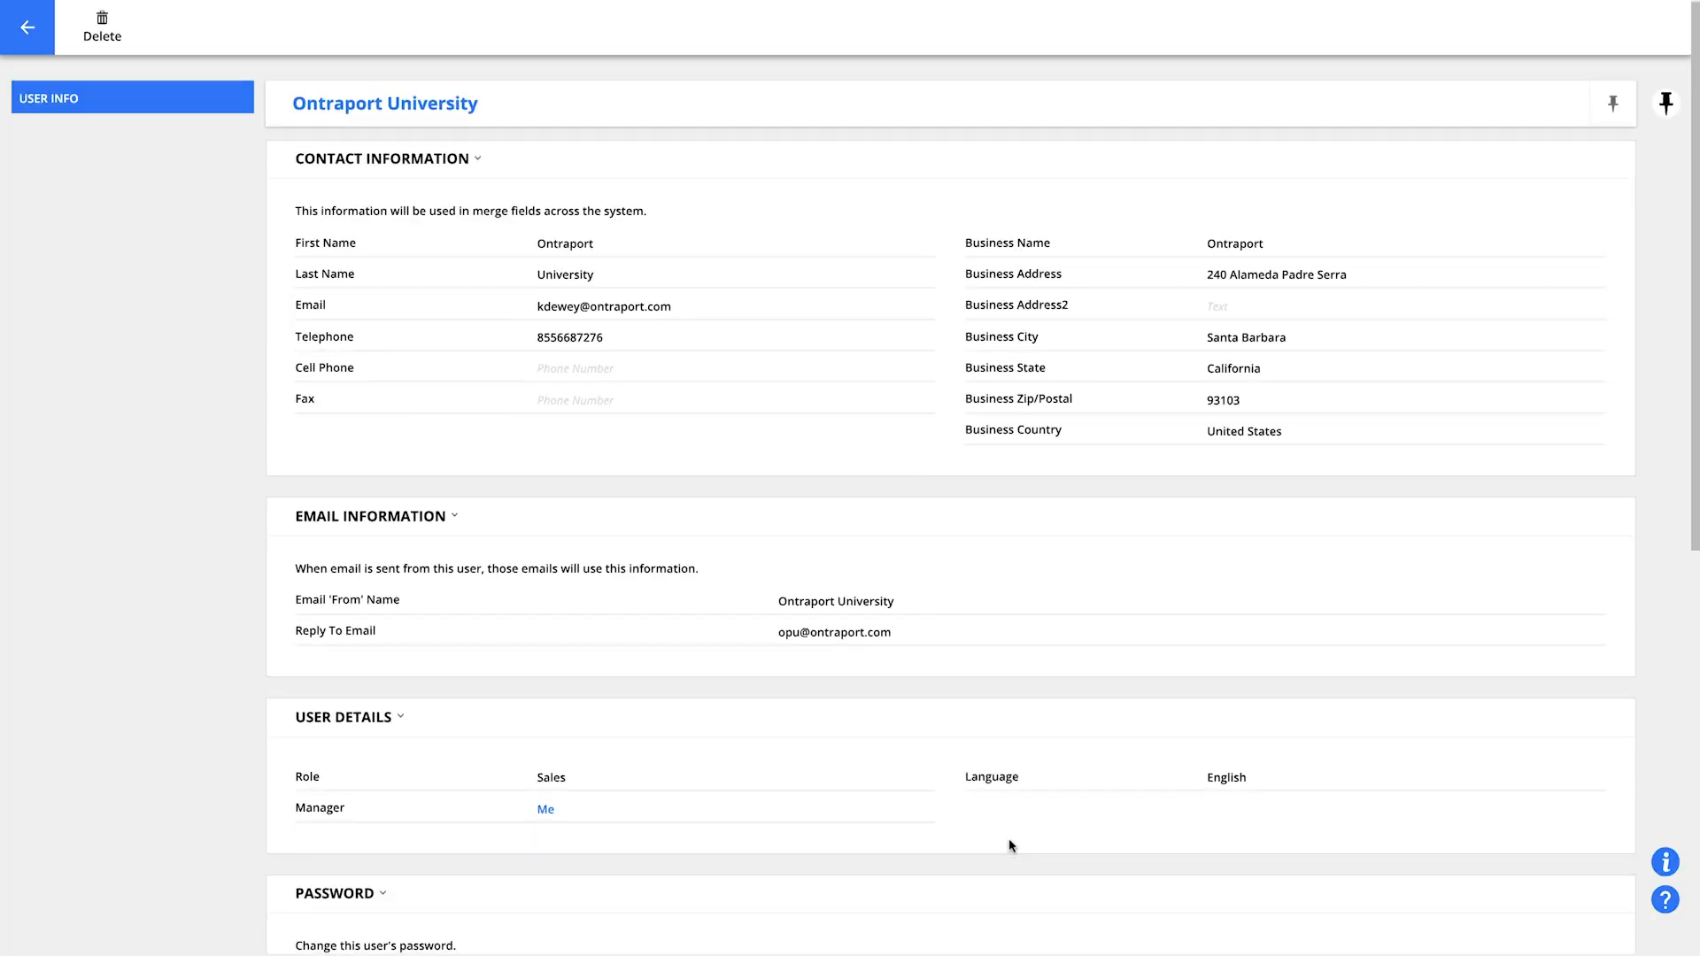
scroll(1009, 844, "down", 3)
scroll(1015, 870, "down", 5)
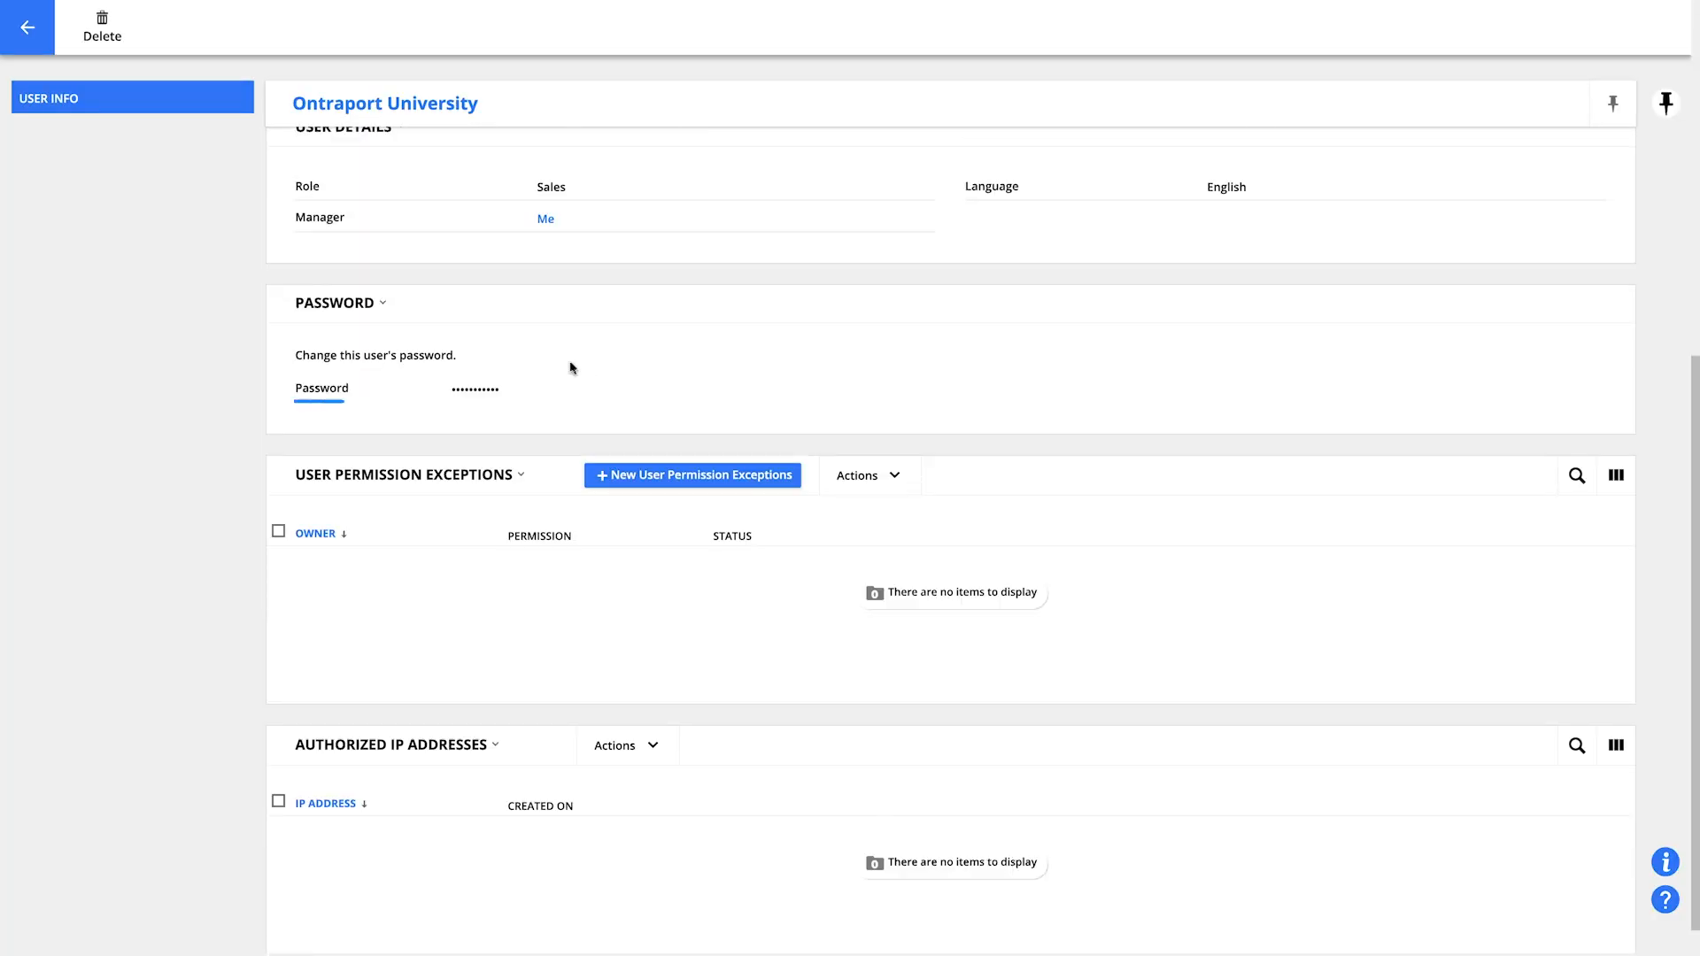
left_click(628, 379)
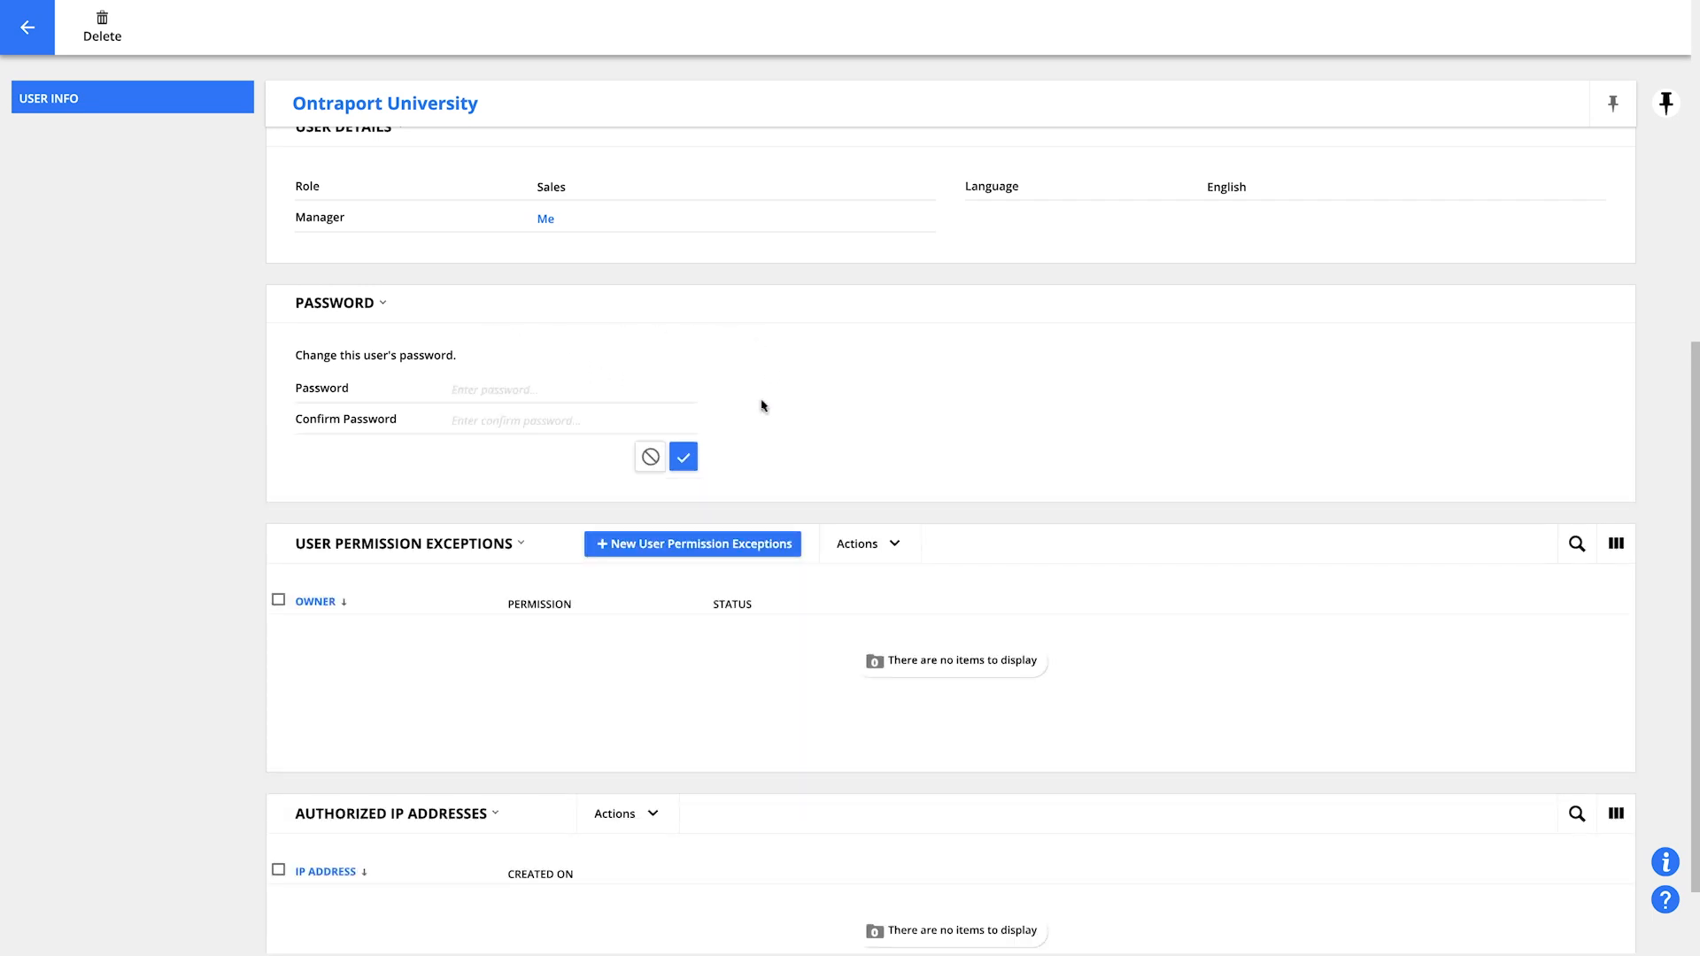
left_click(647, 459)
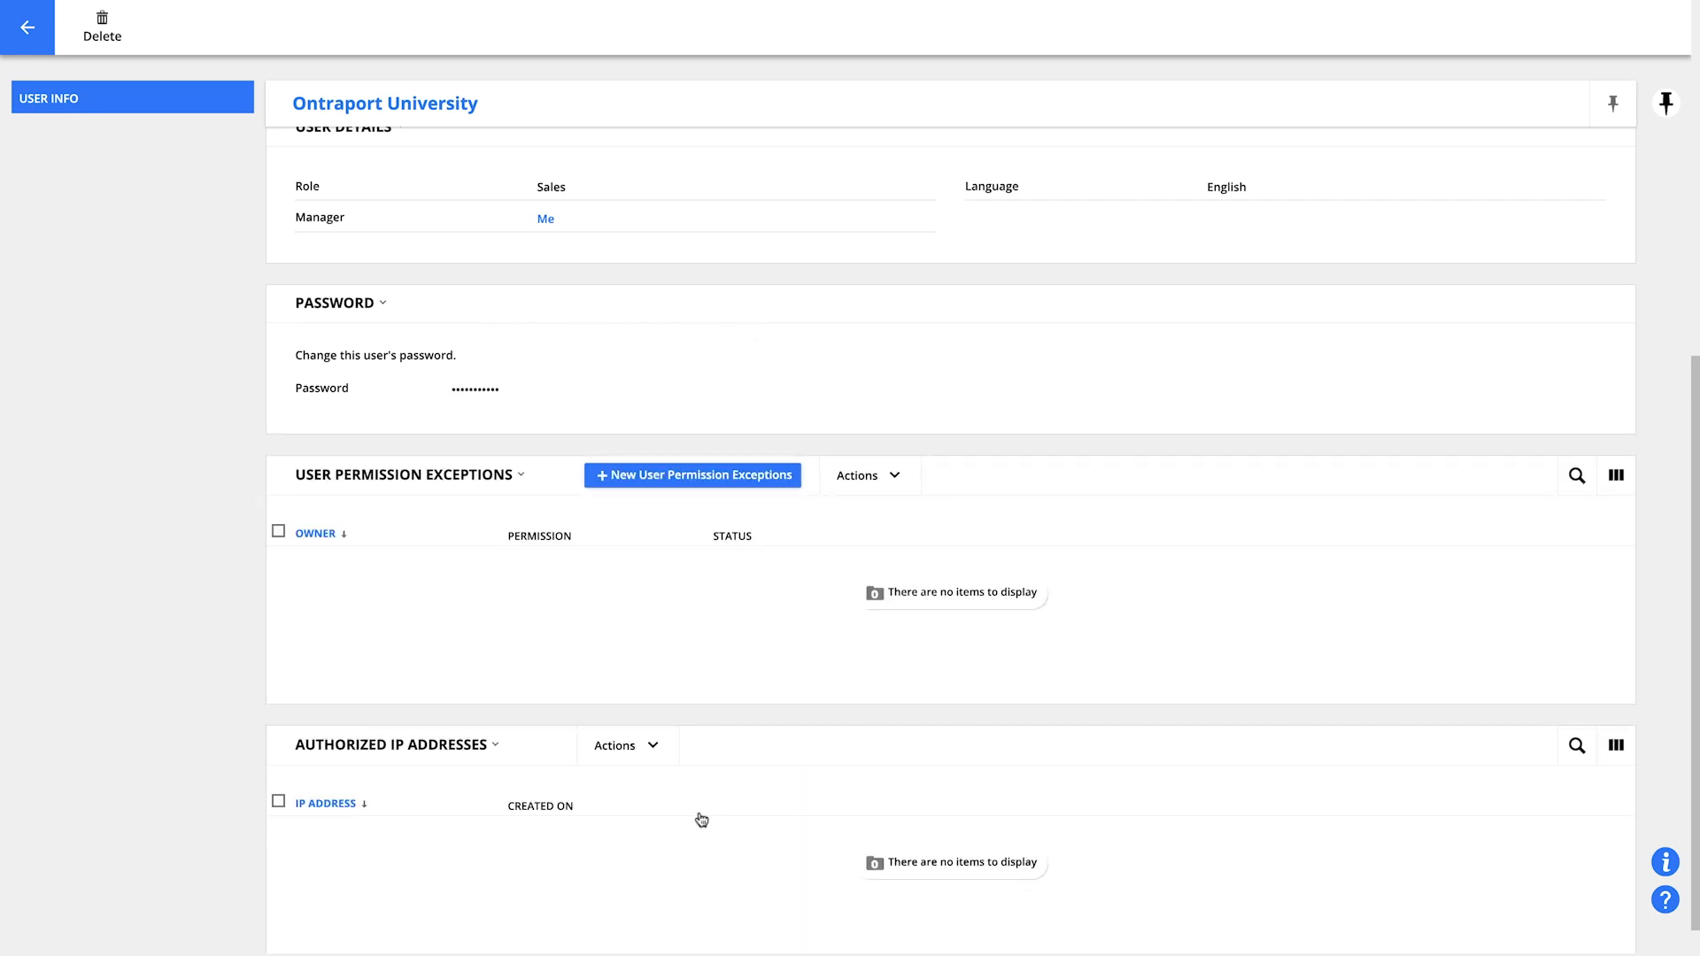
Start a new user permission exception and pick Can Export Lists as the permission
scroll(699, 818, "down", 1)
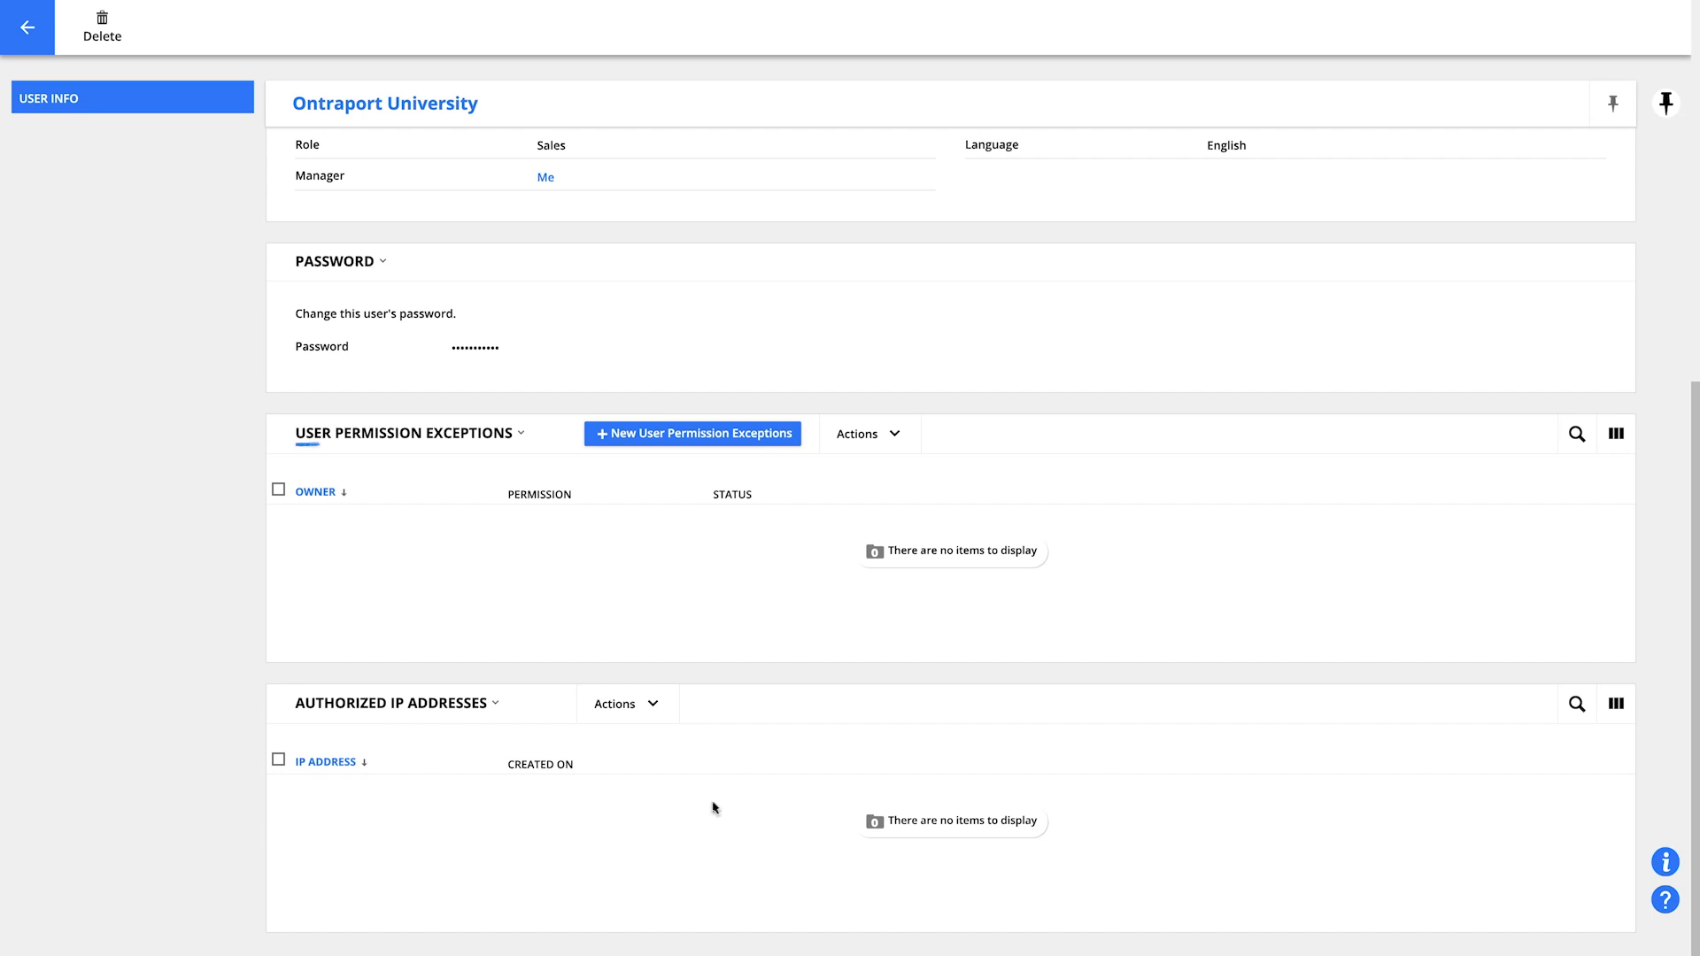
left_click(717, 441)
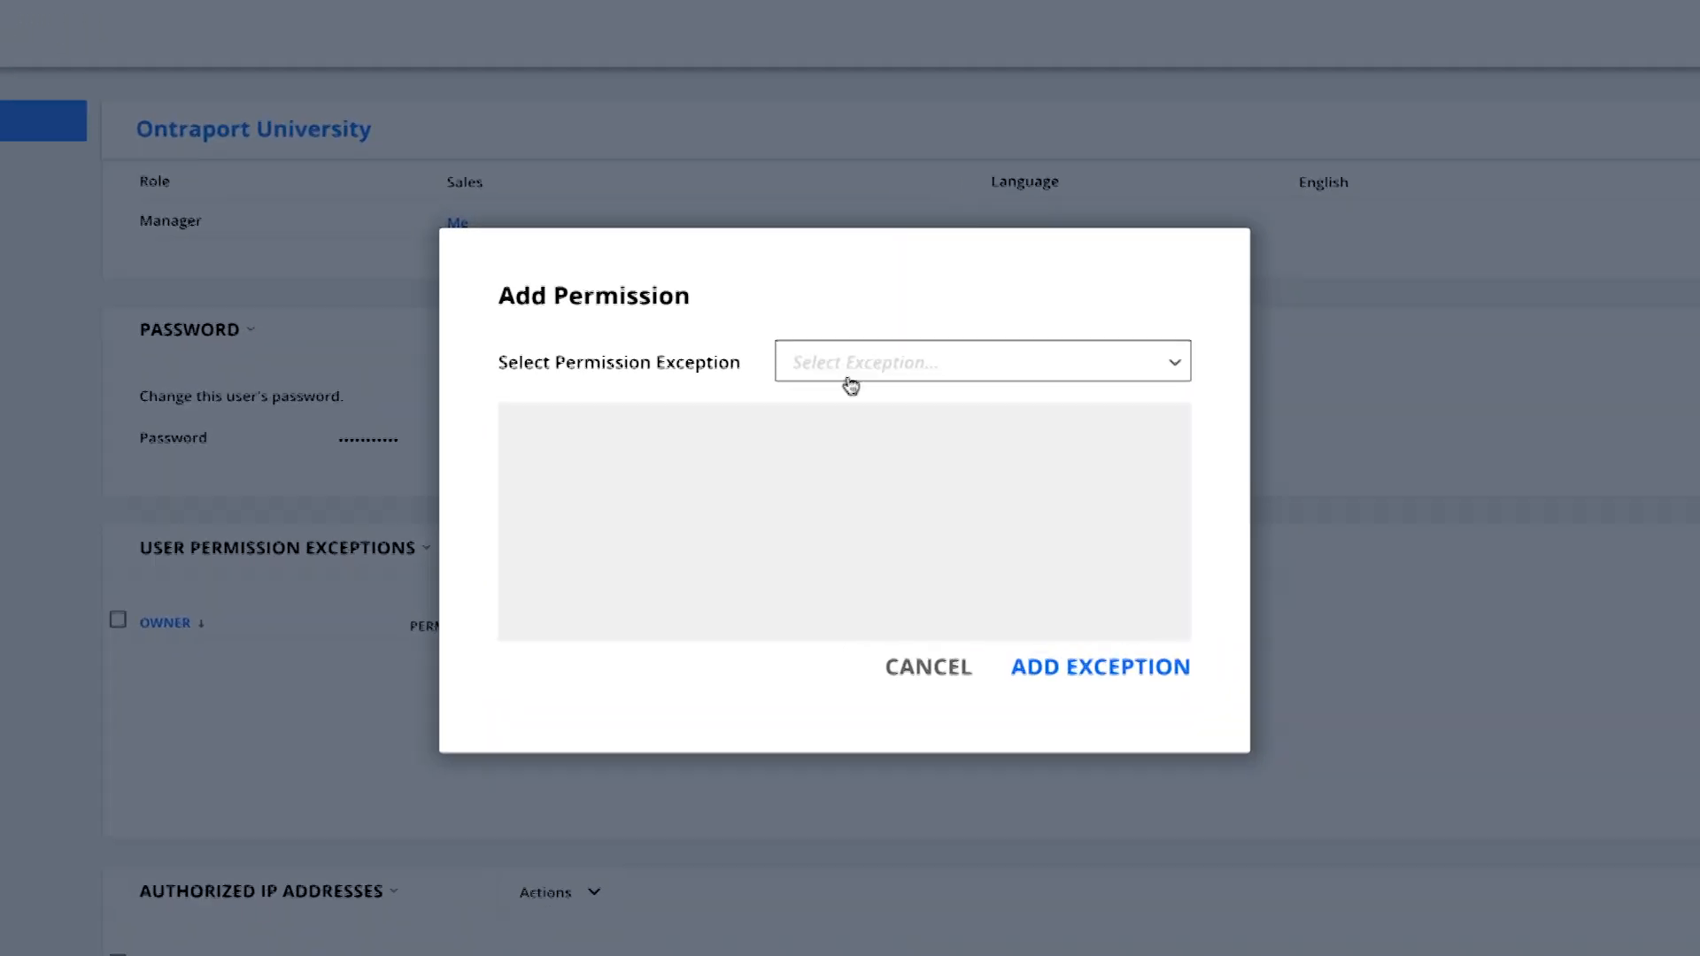
left_click(849, 289)
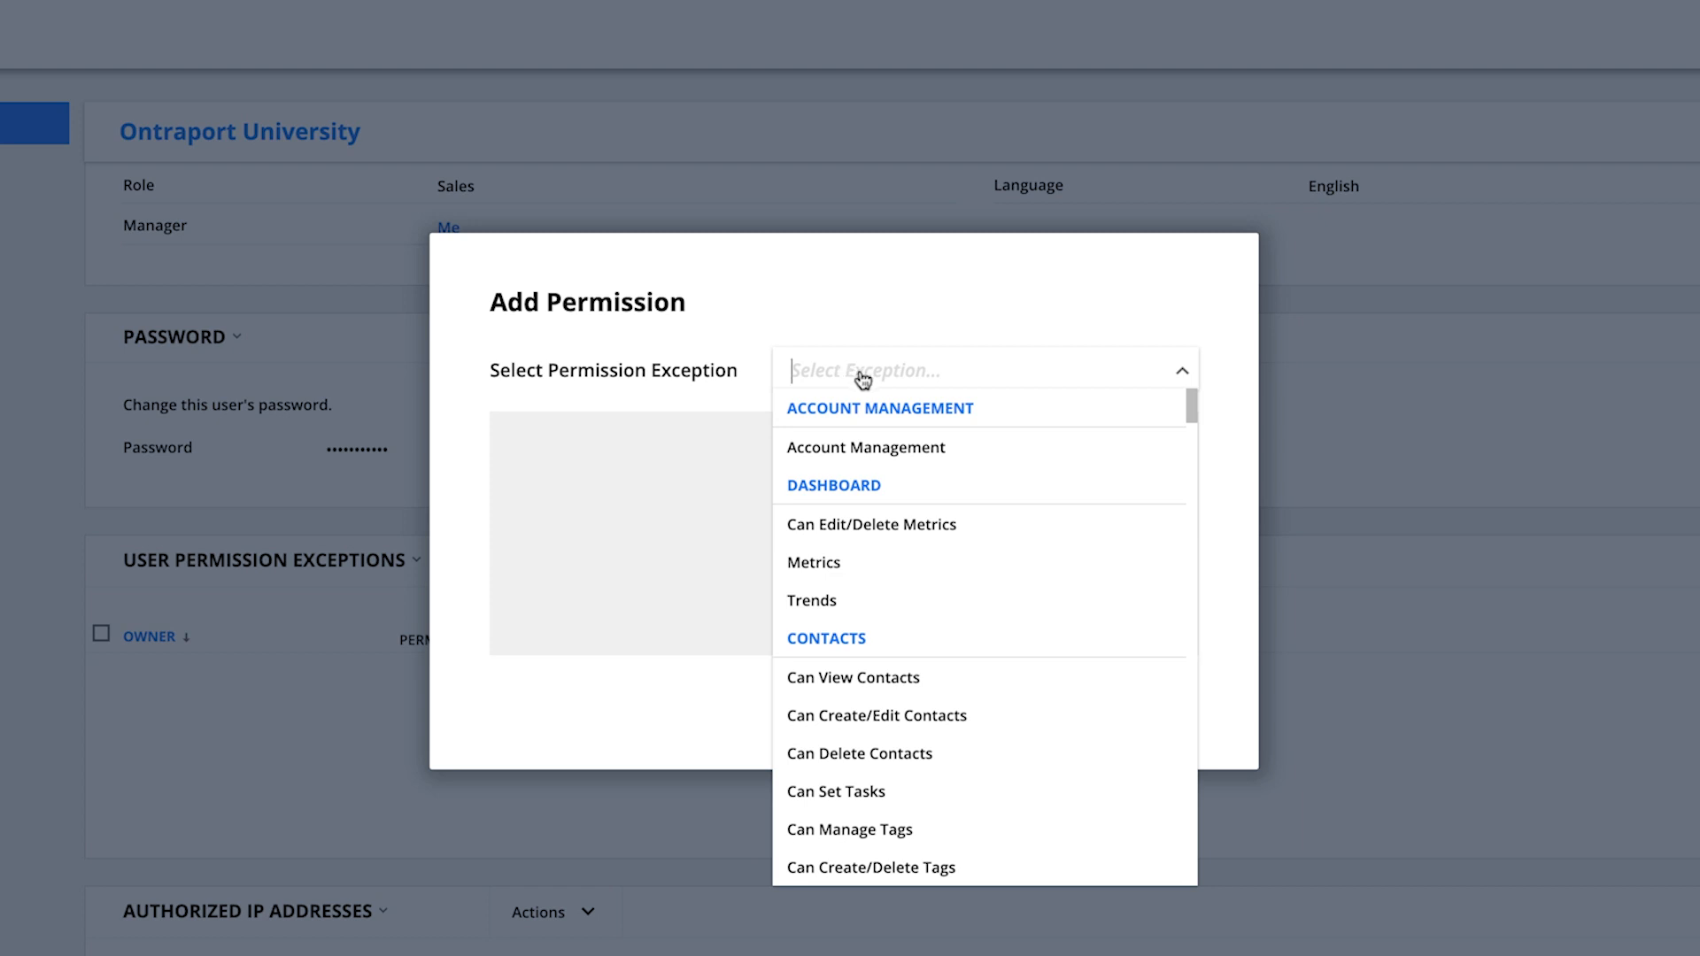
scroll(1055, 615, "down", 1)
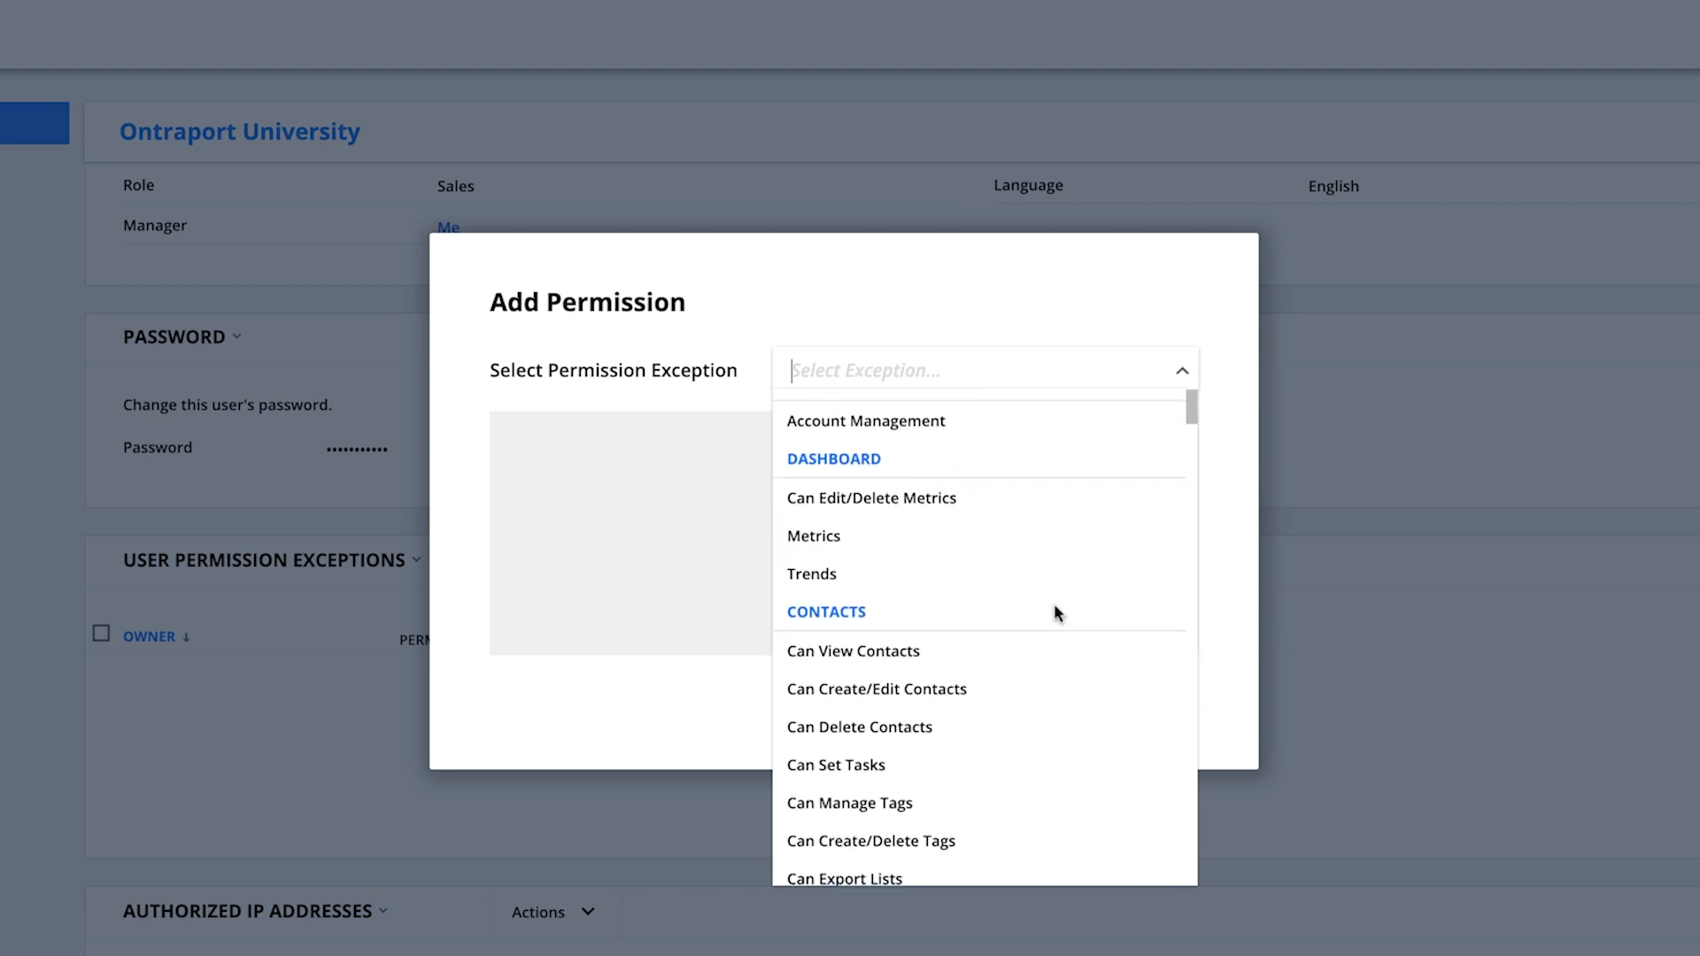
scroll(1054, 602, "down", 1)
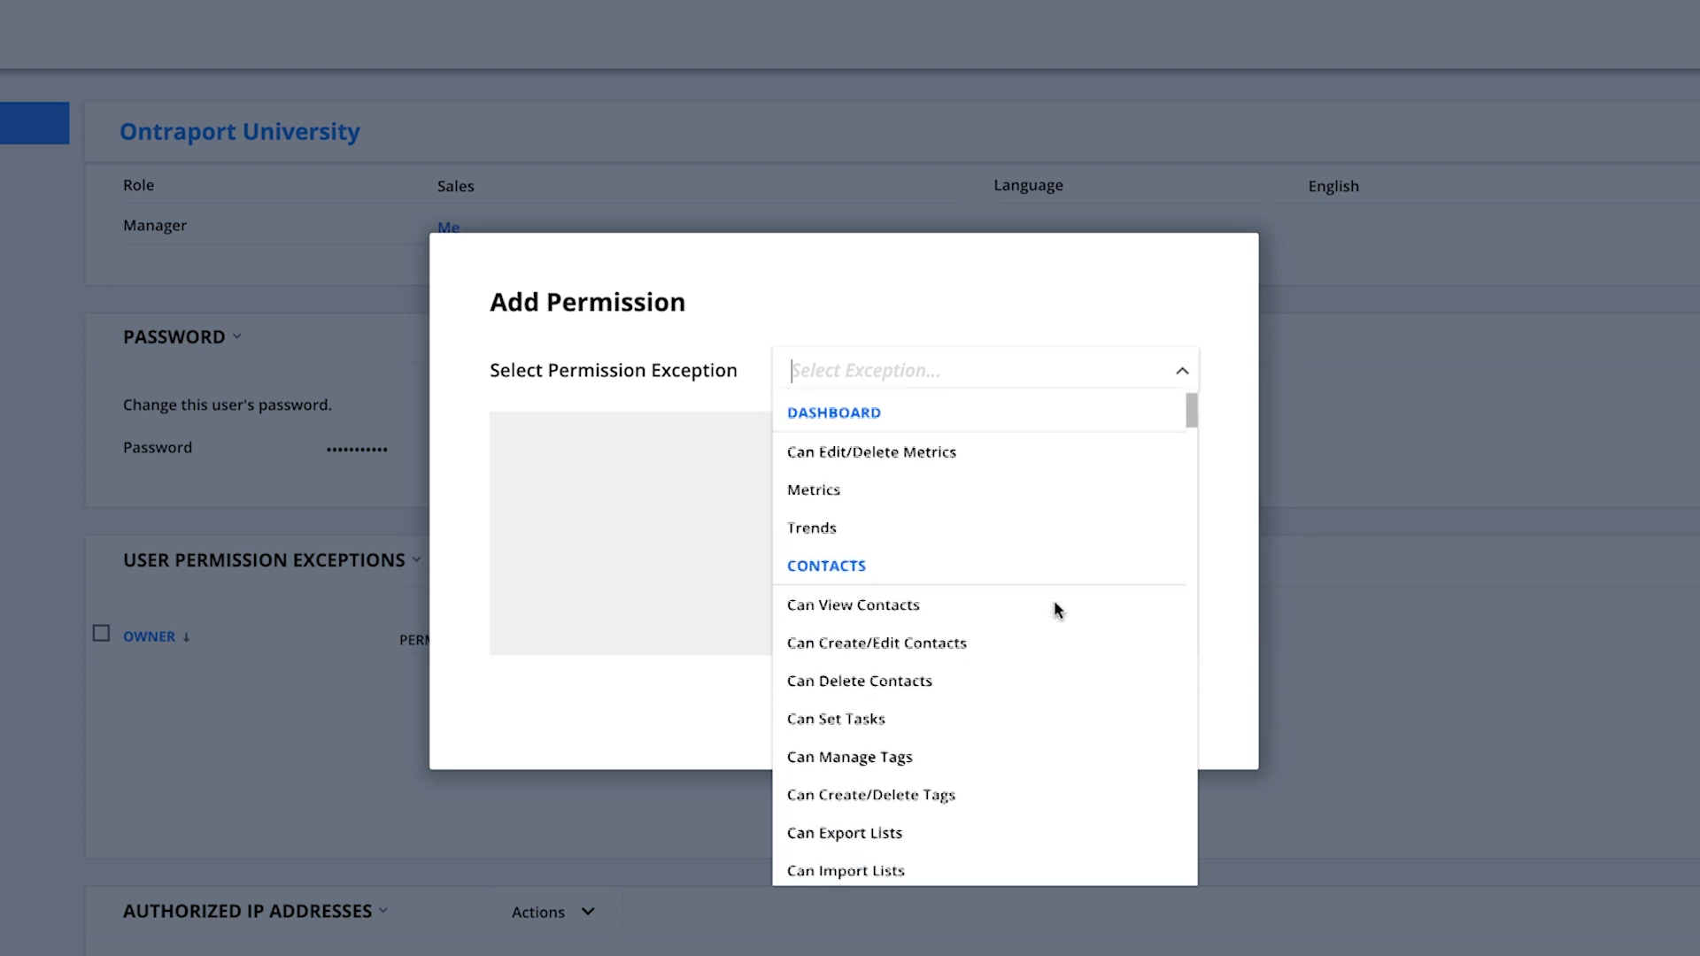
scroll(1054, 609, "down", 2)
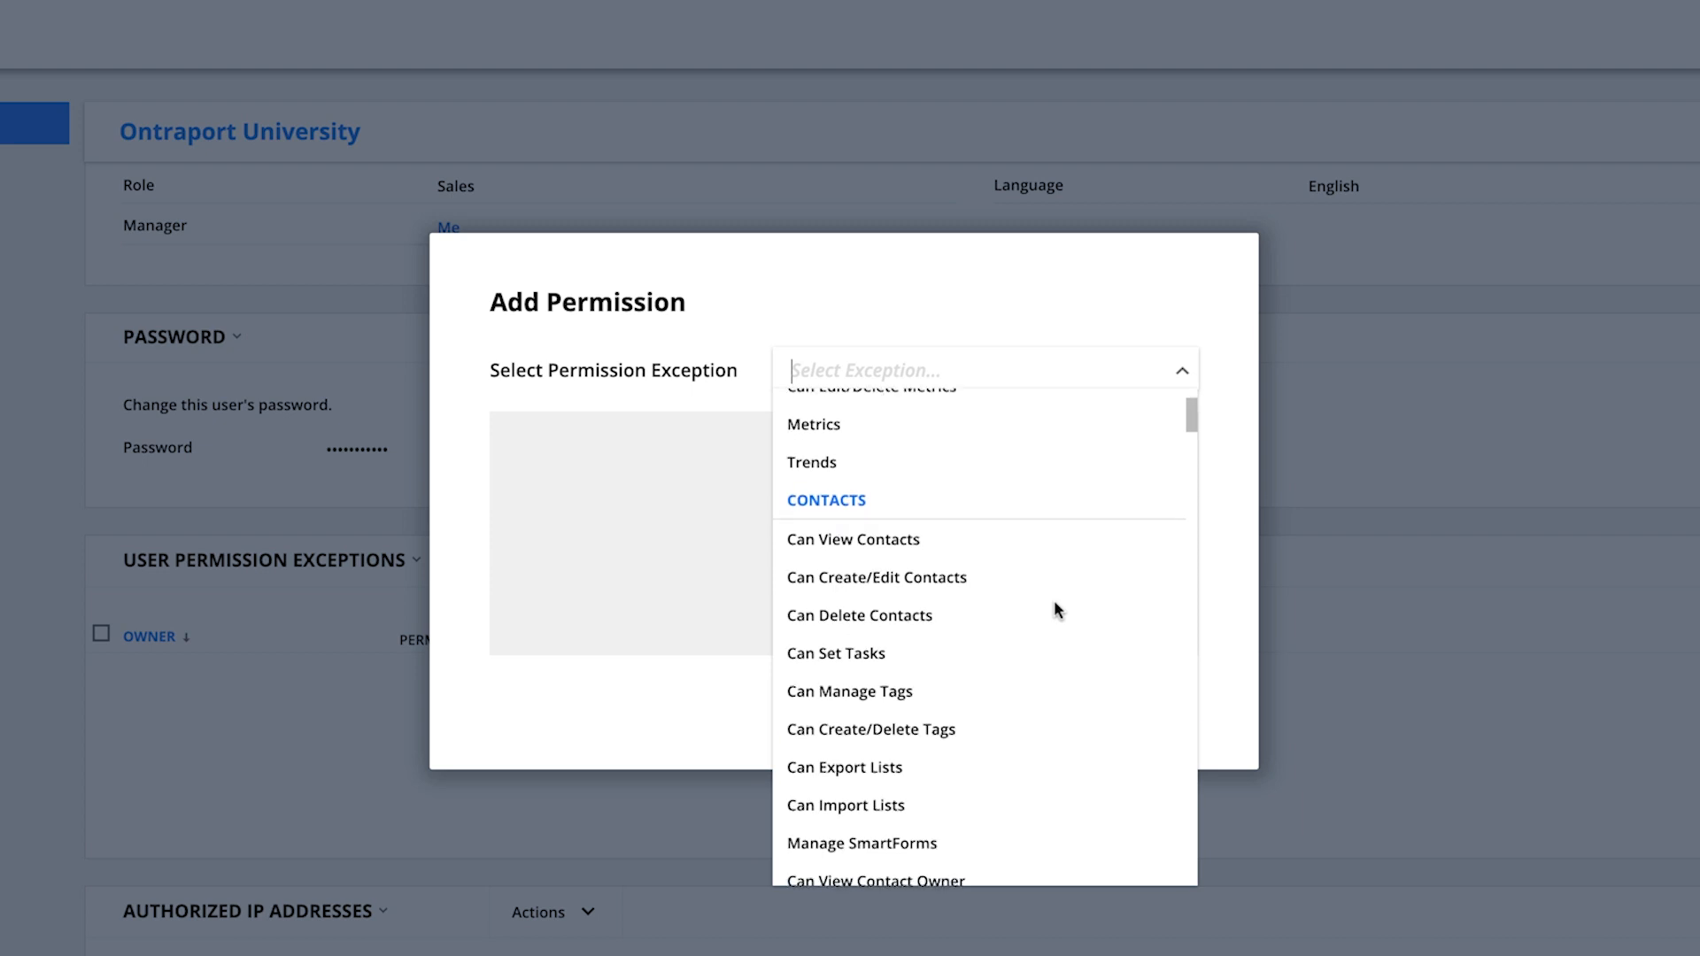
scroll(1056, 609, "down", 1)
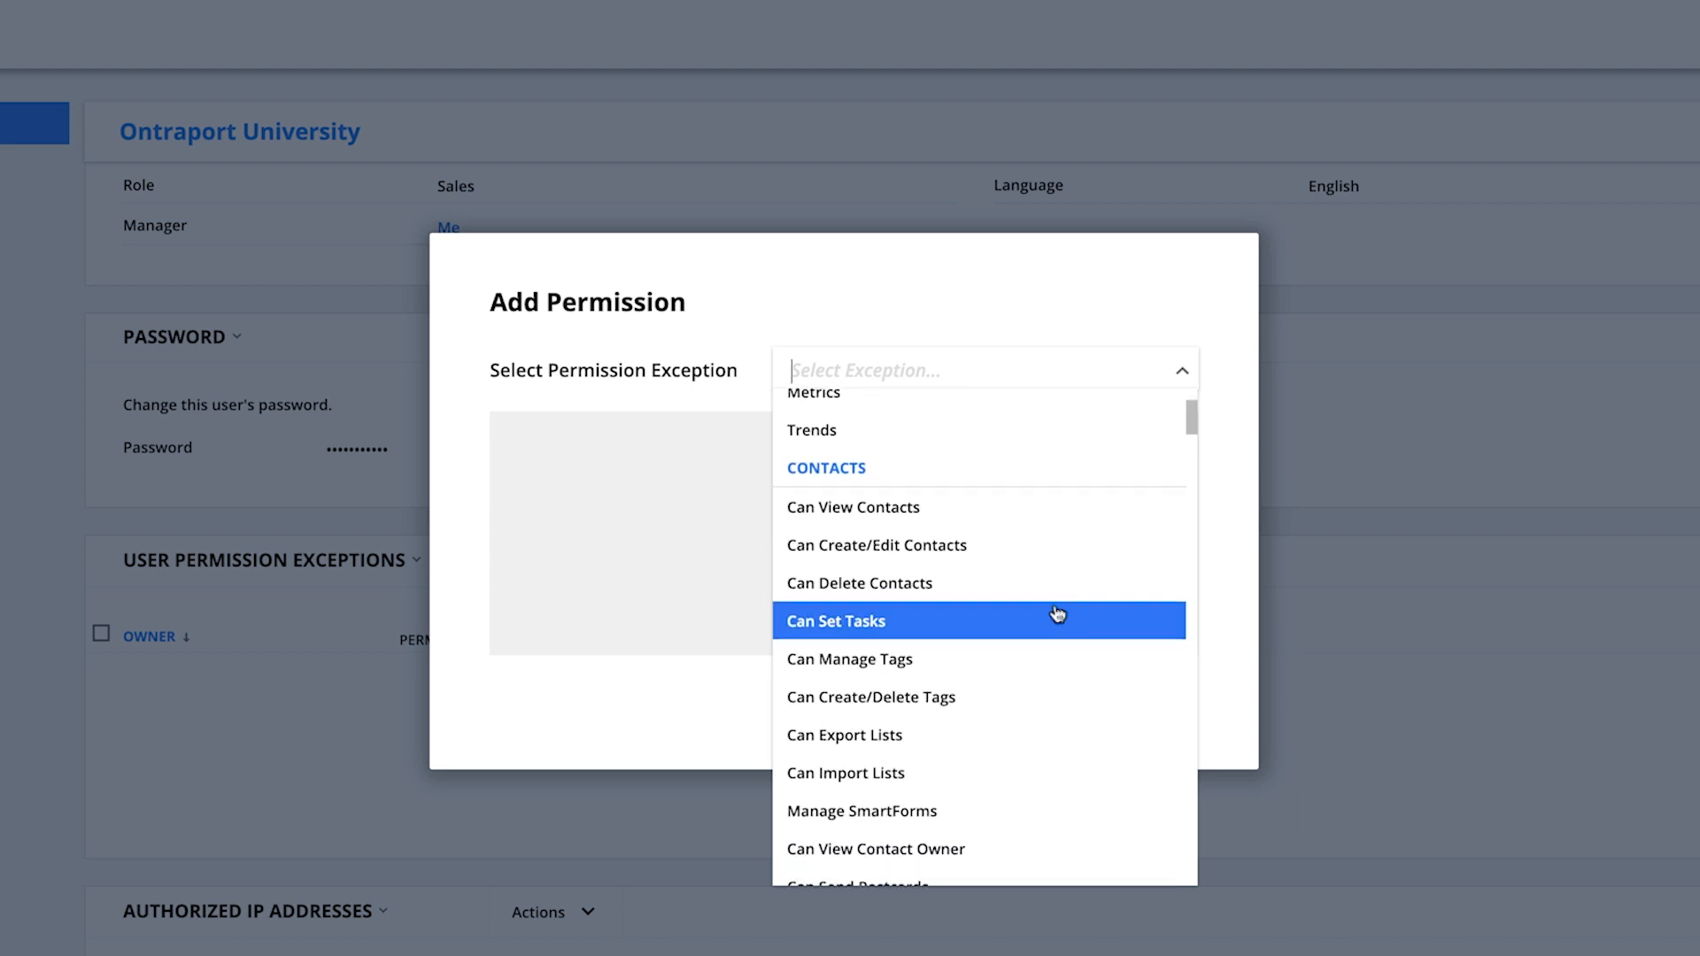
scroll(1057, 615, "down", 3)
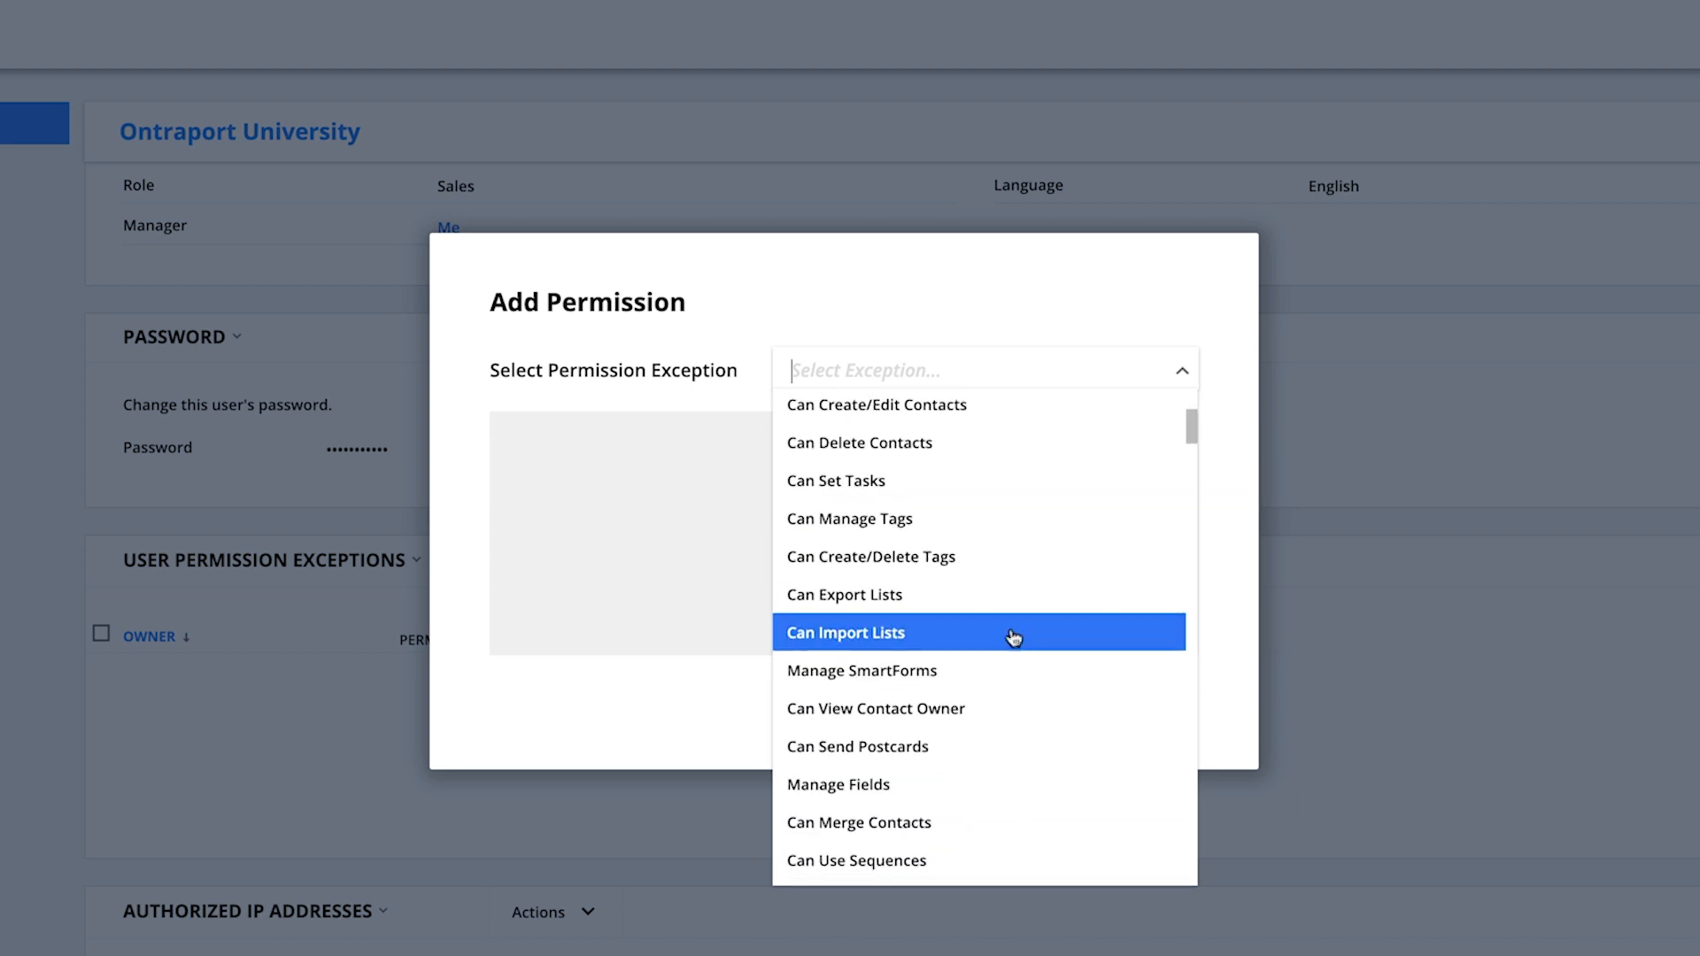
left_click(899, 602)
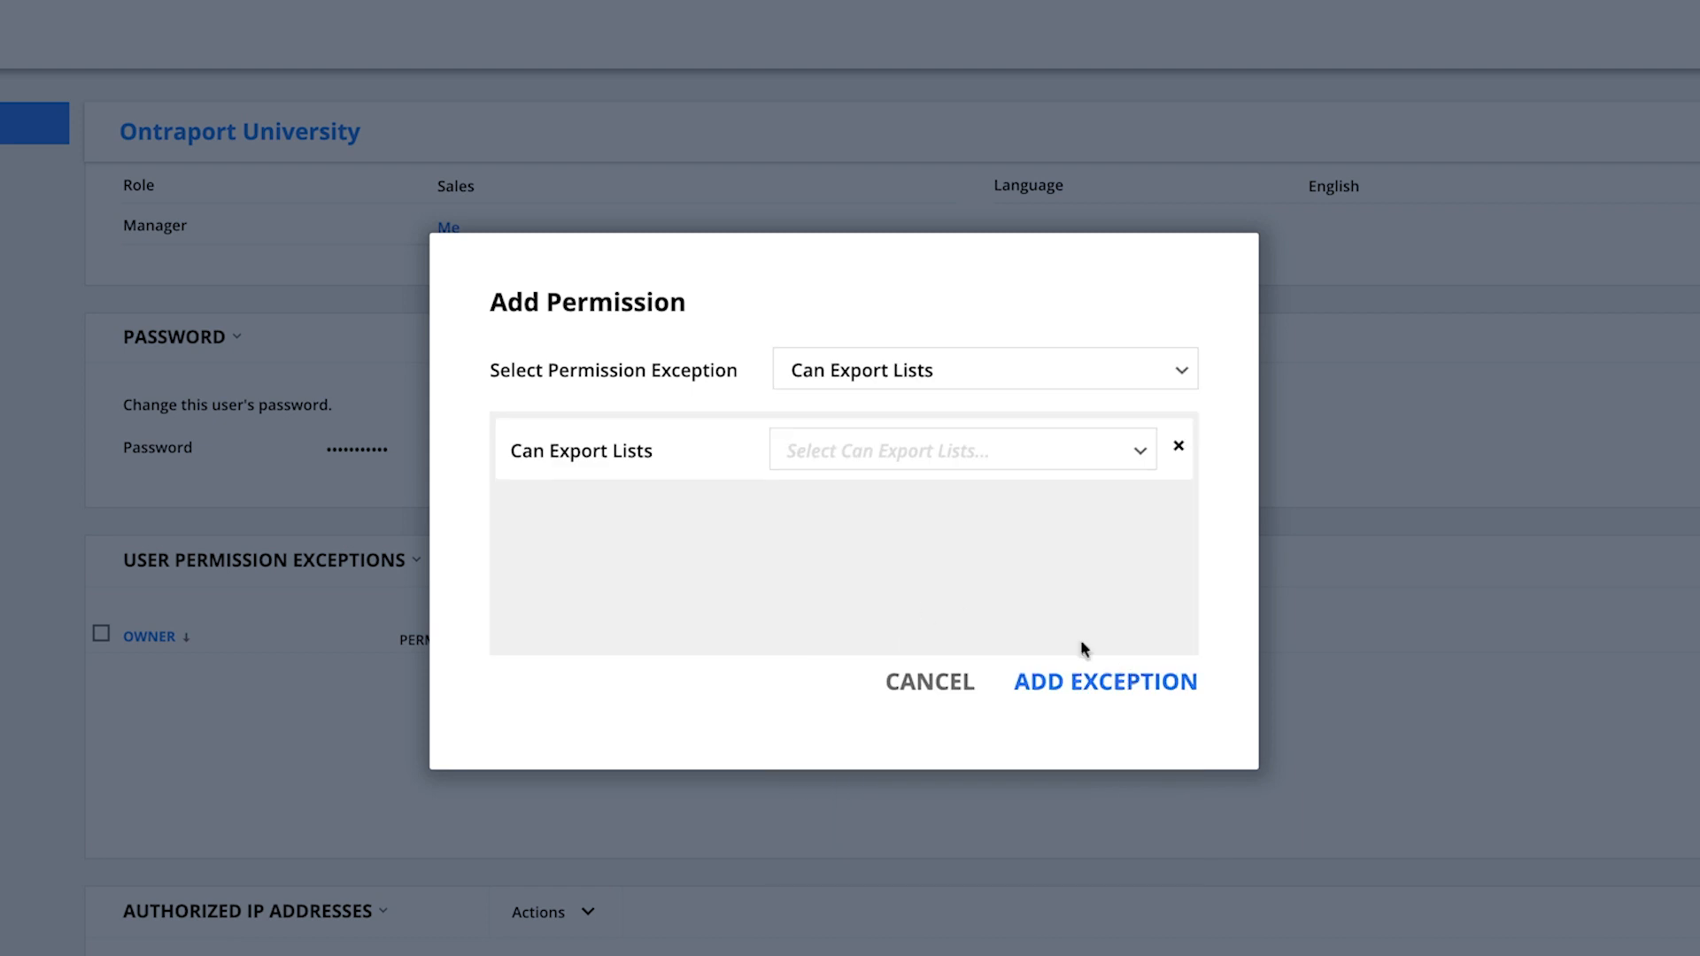
Set the Can Export Lists exception to Visible and add the exception
left_click(953, 458)
left_click(925, 523)
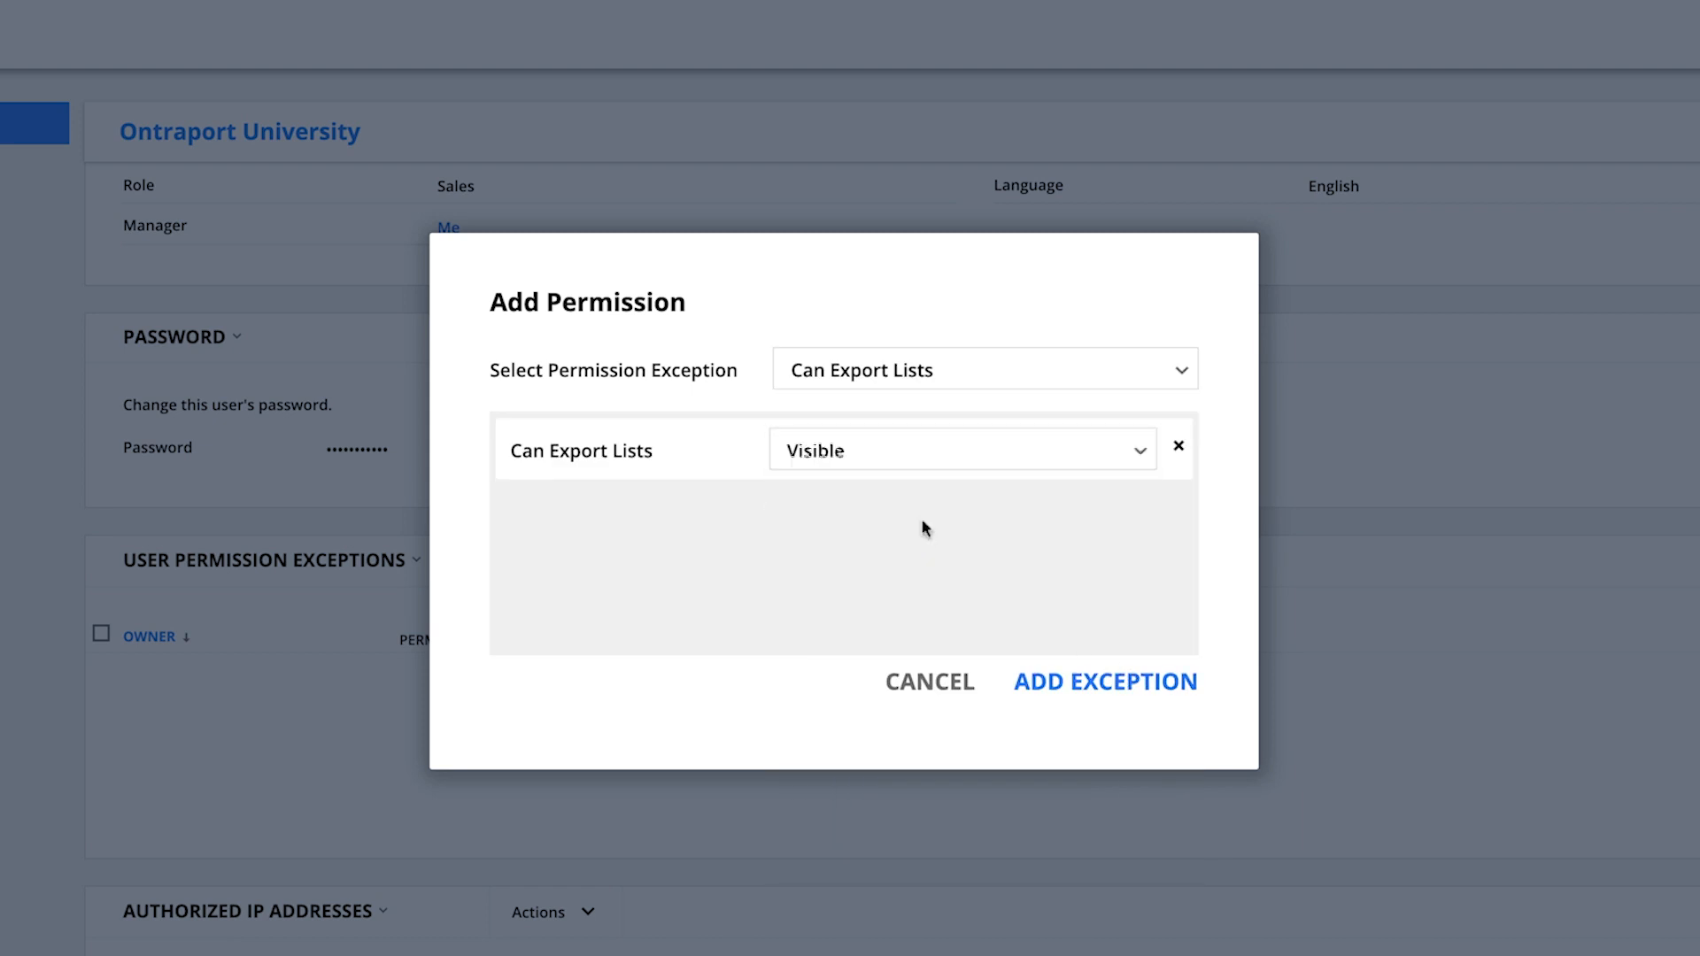
left_click(1096, 686)
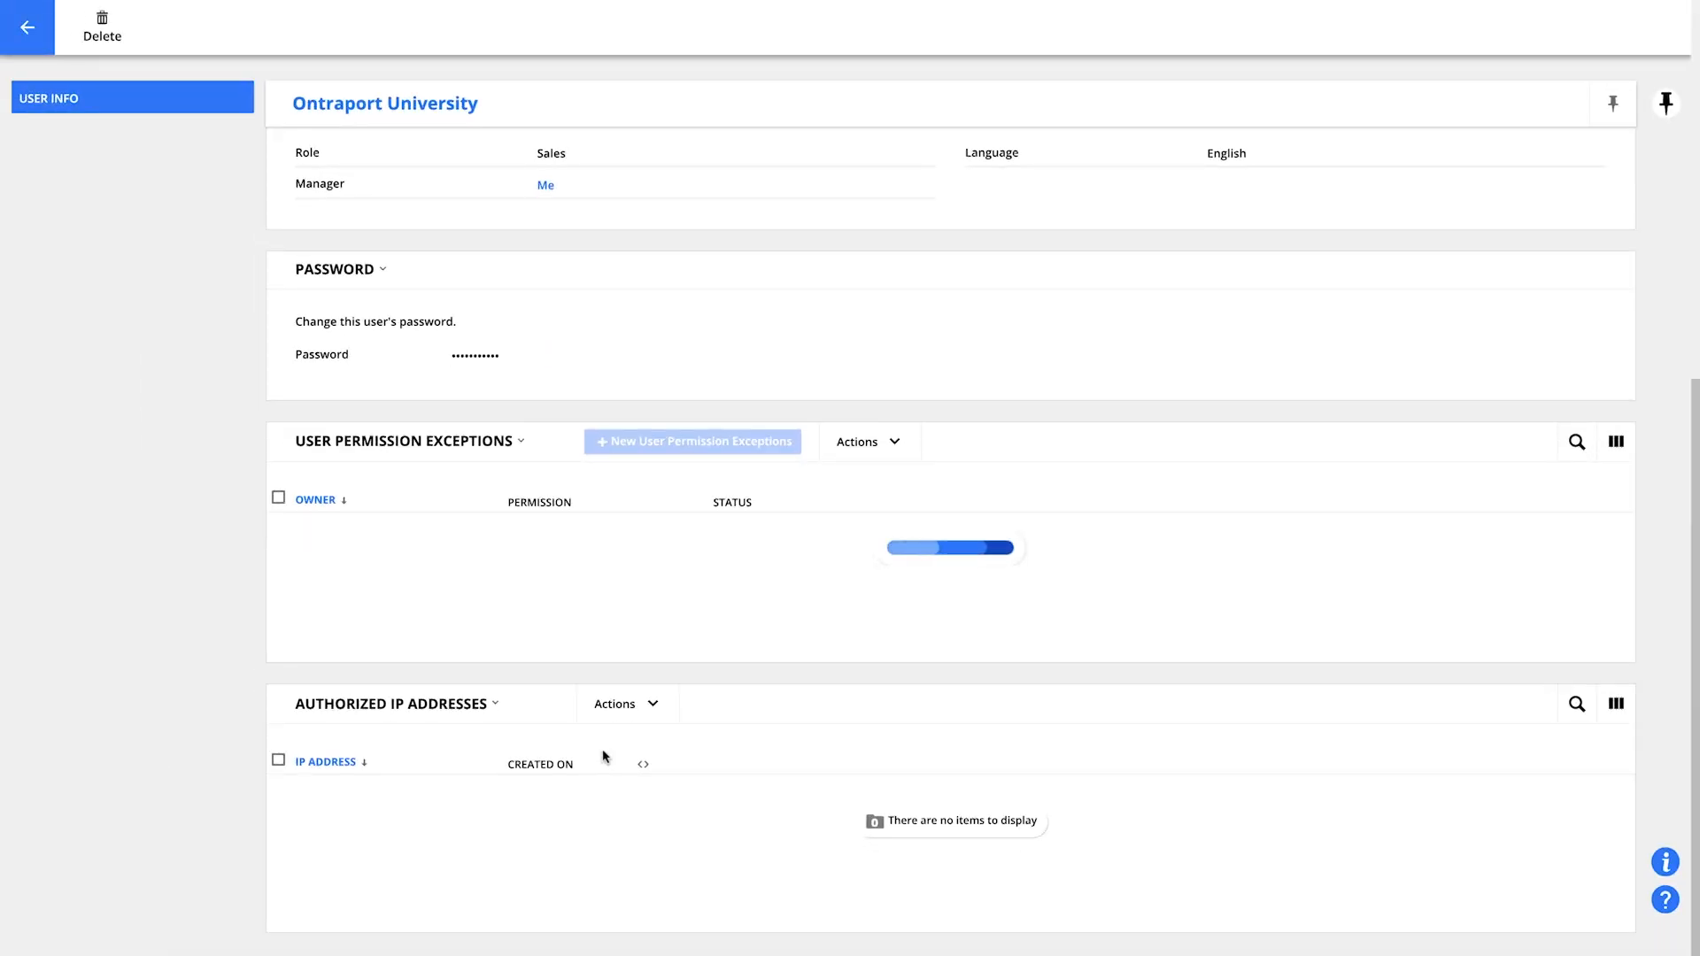
scroll(638, 901, "down", 1)
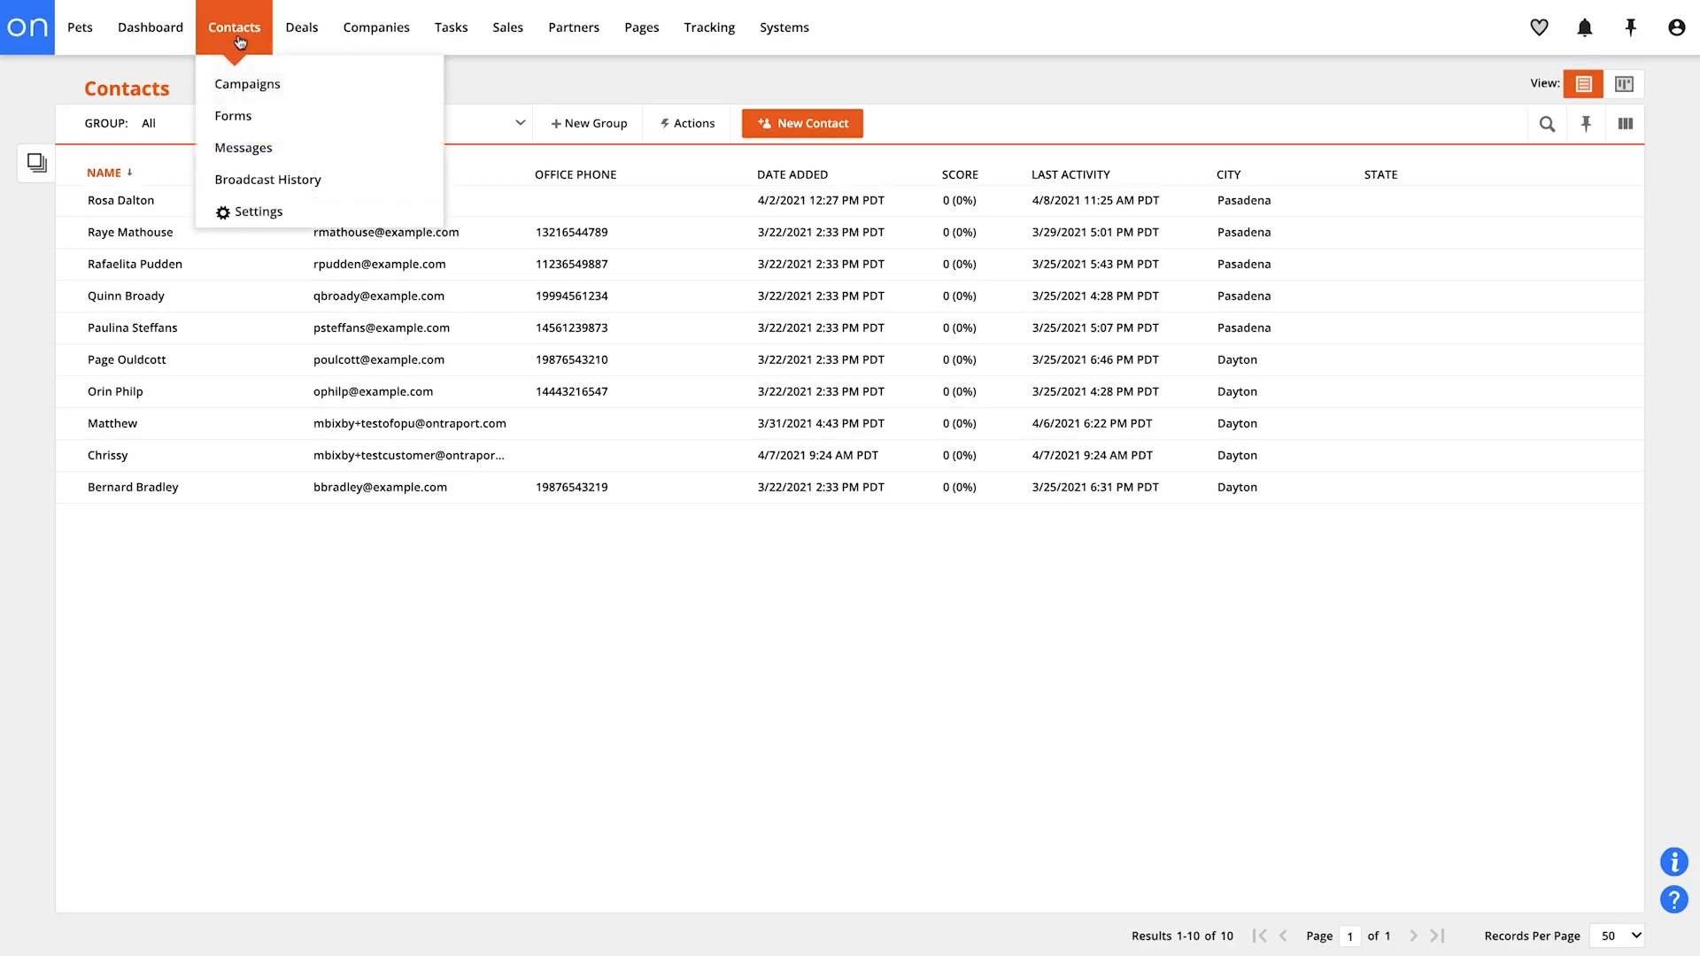
Open the contact field editor and toggle Vet Tech's Can Edit permission for the Contact Information section
left_click(253, 212)
left_click(440, 182)
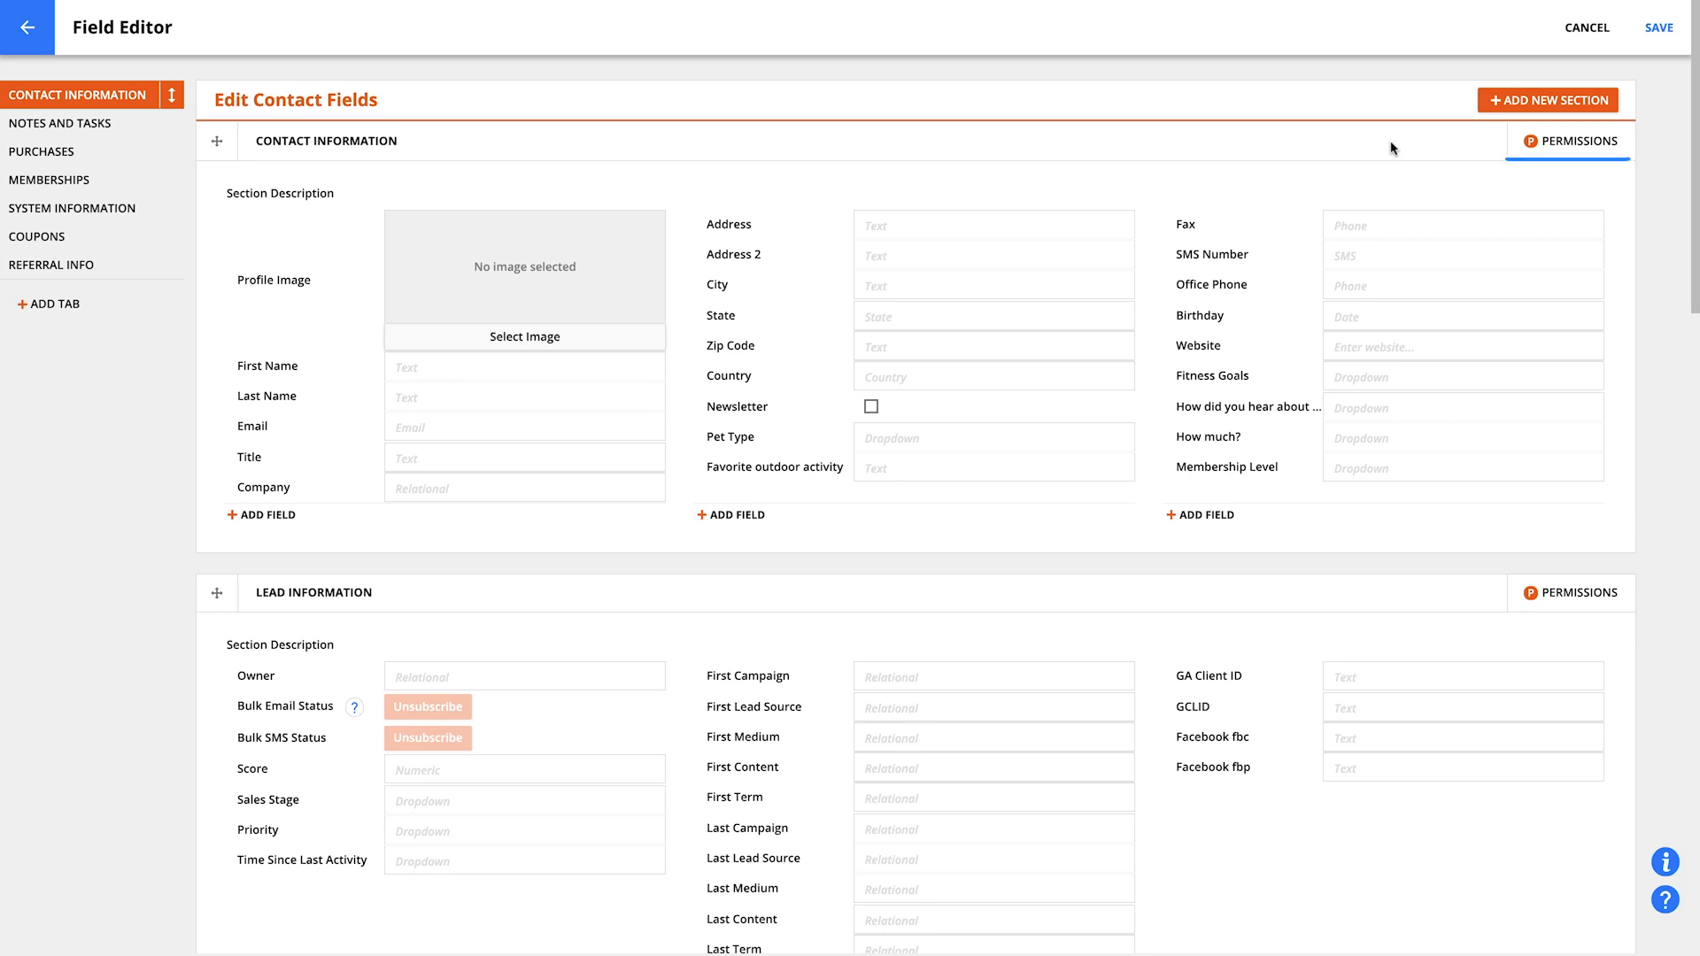
left_click(1579, 153)
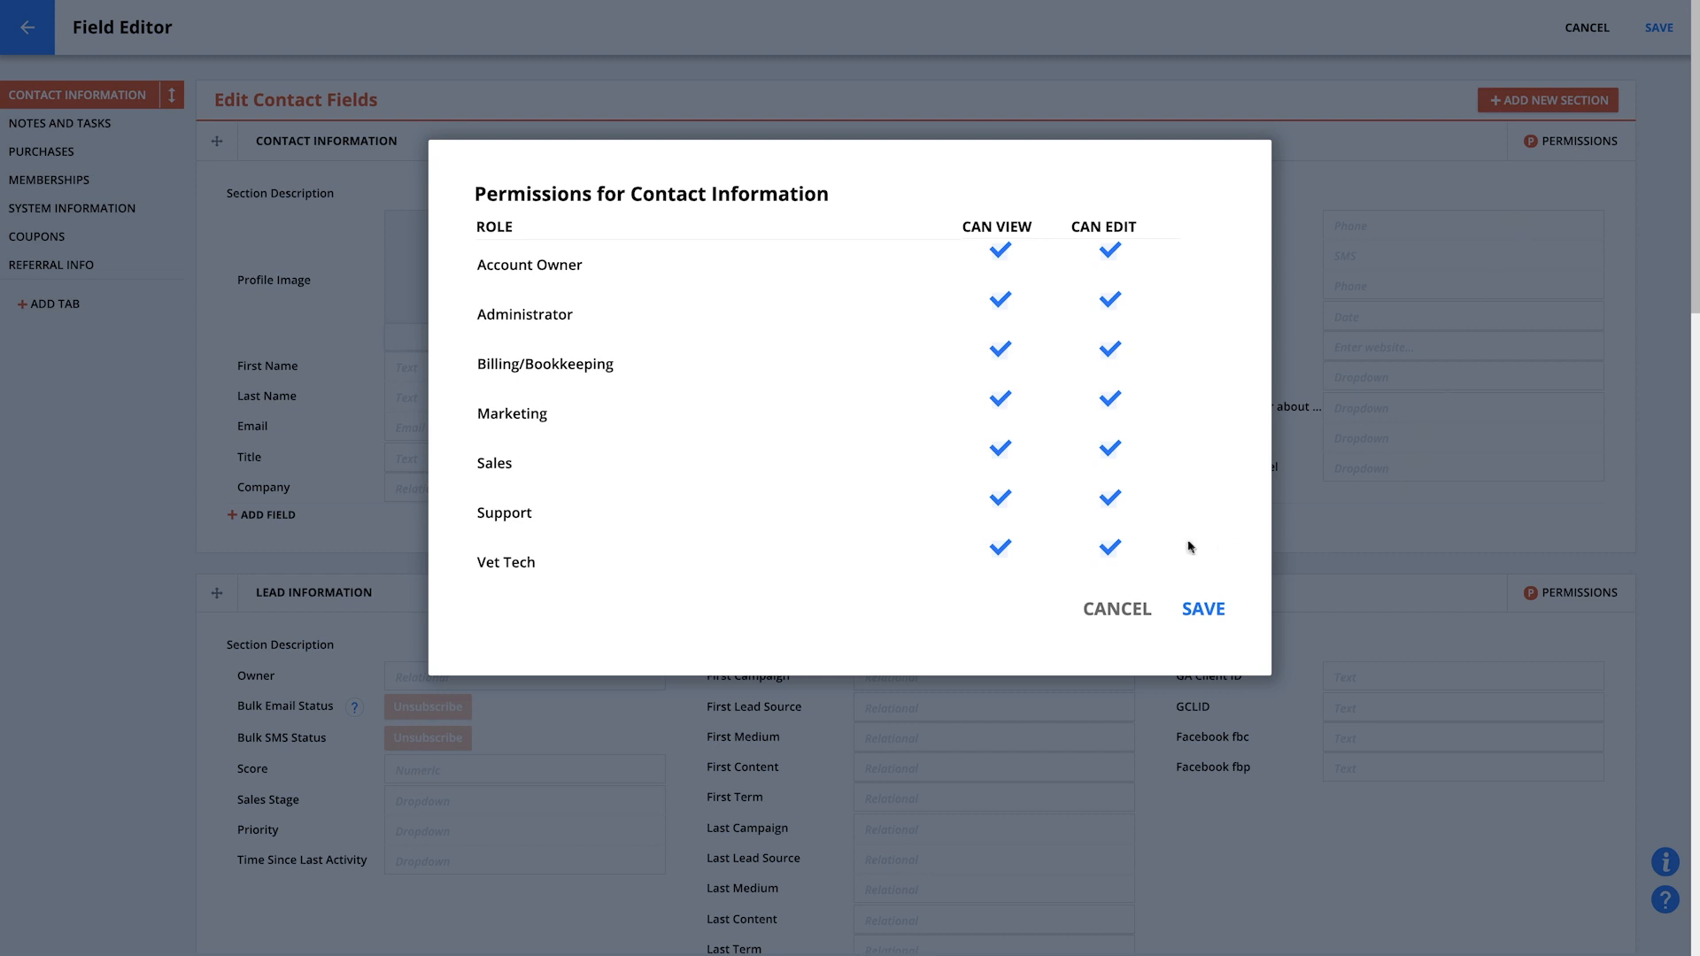
left_click(1110, 548)
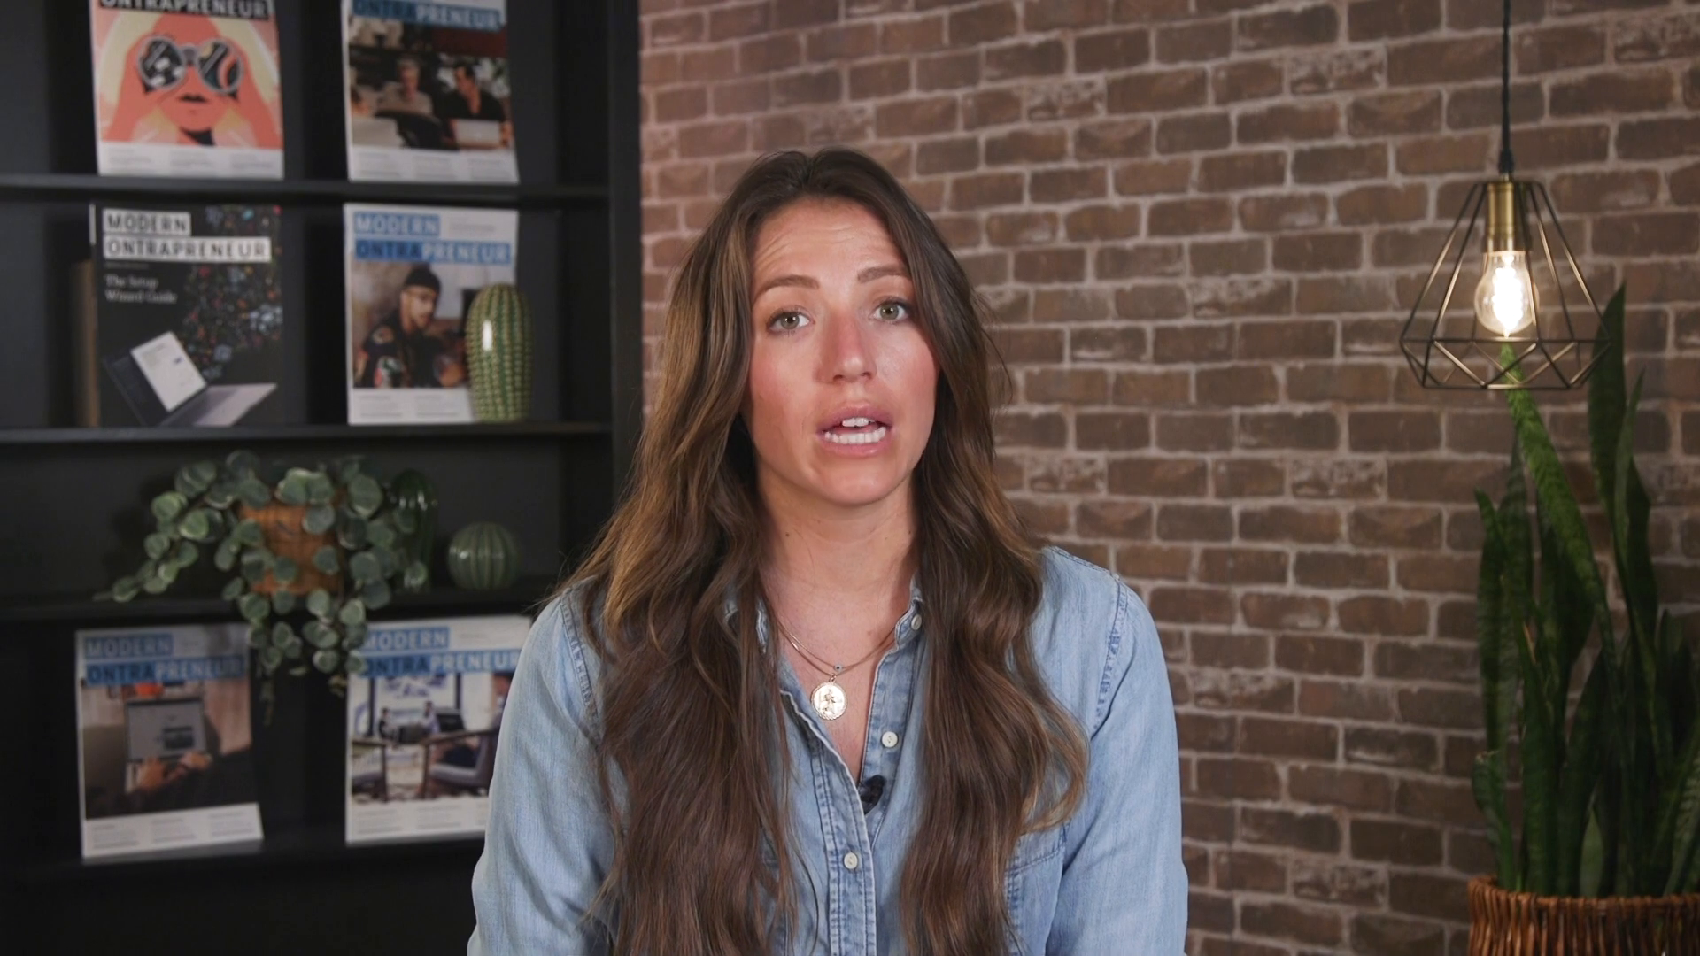